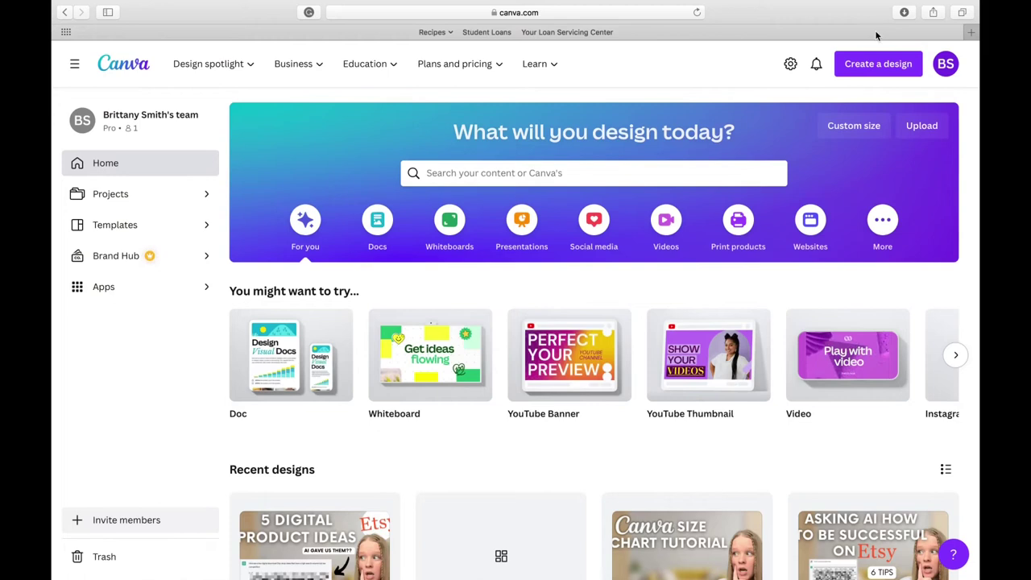
# Create a blank custom-size design of 2700 × 2025 px.
pyautogui.click(902, 66)
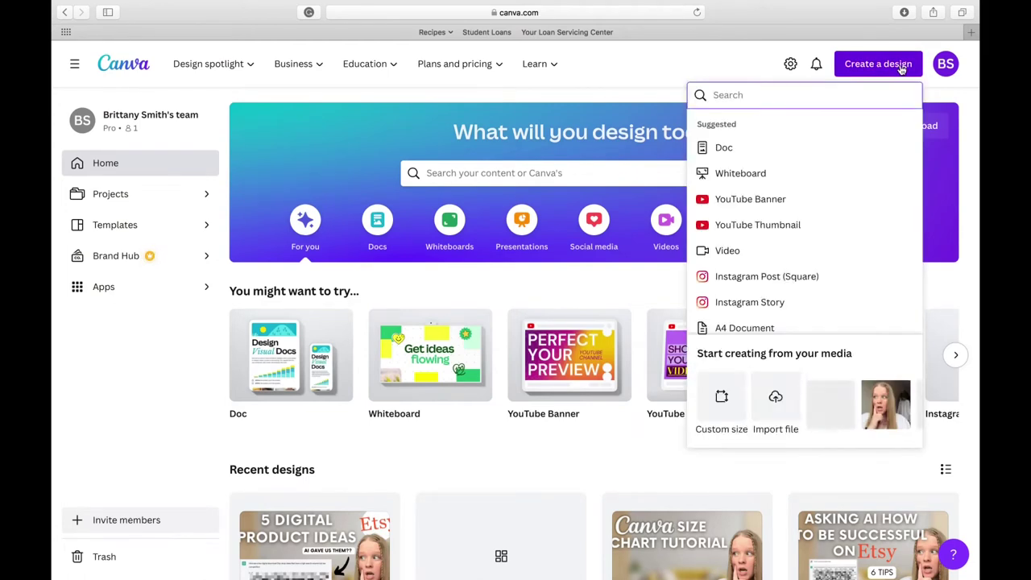
pyautogui.click(721, 396)
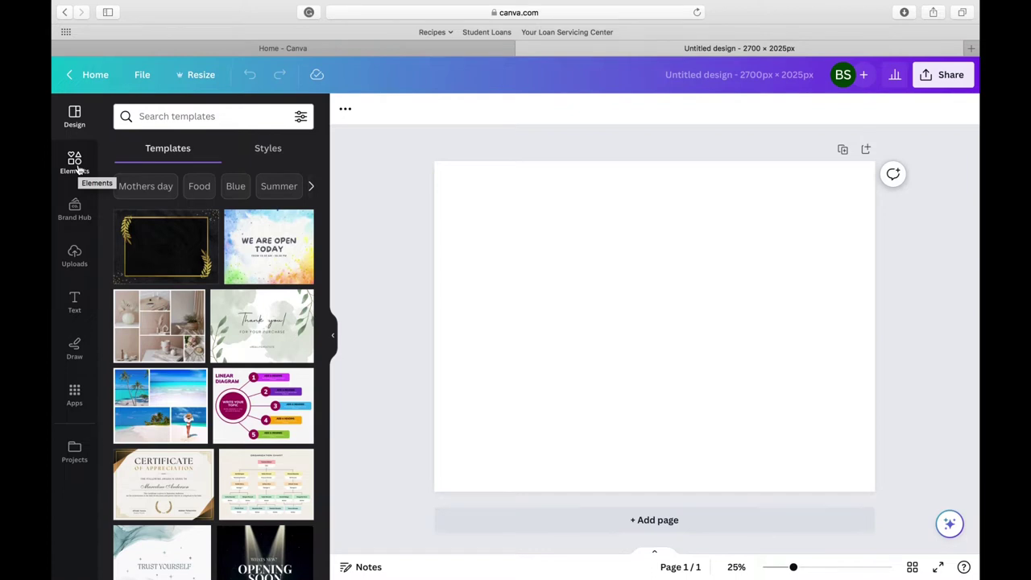
# Fill the page background with the cream brand colour #faf3ef.
pyautogui.click(349, 111)
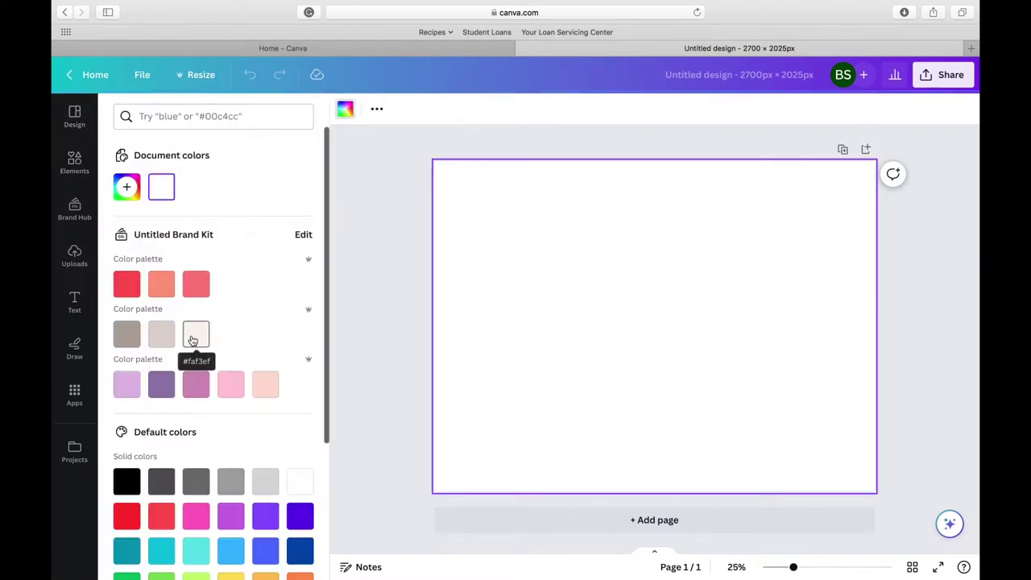
pyautogui.click(193, 336)
pyautogui.click(386, 241)
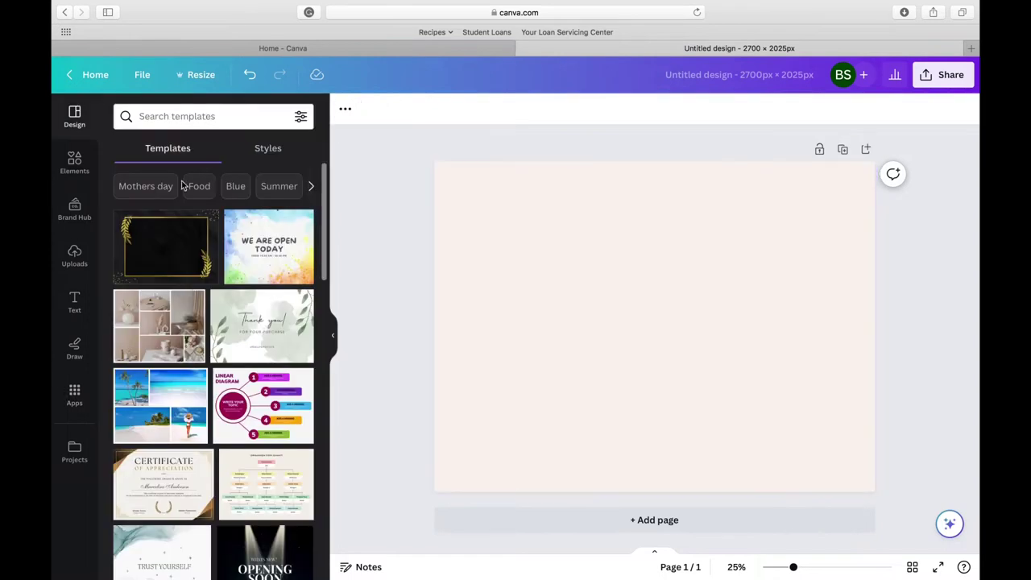
# Set the page background to a custom solid light grey, about #EBEBEB.
pyautogui.click(351, 110)
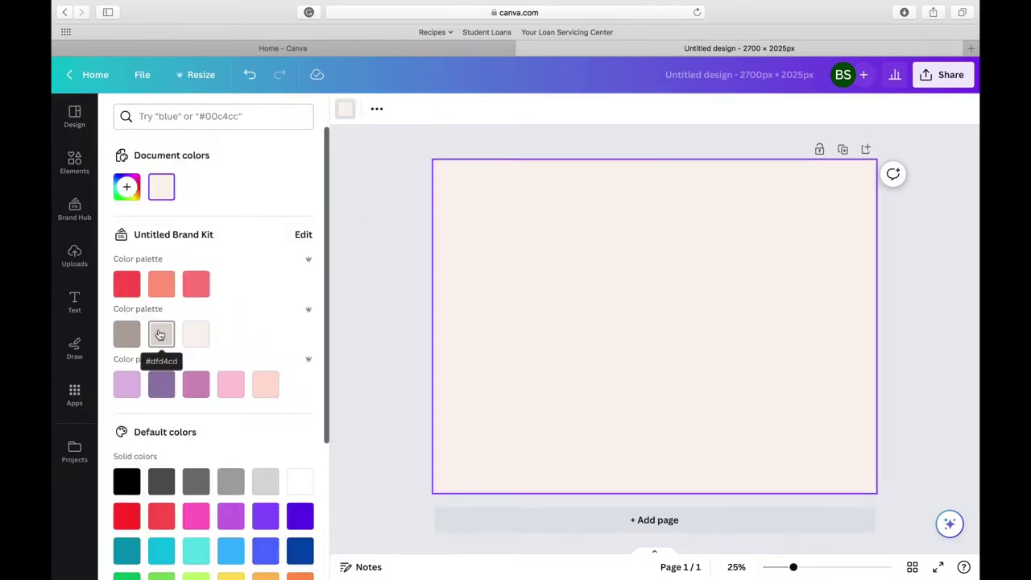
pyautogui.click(127, 186)
pyautogui.click(128, 260)
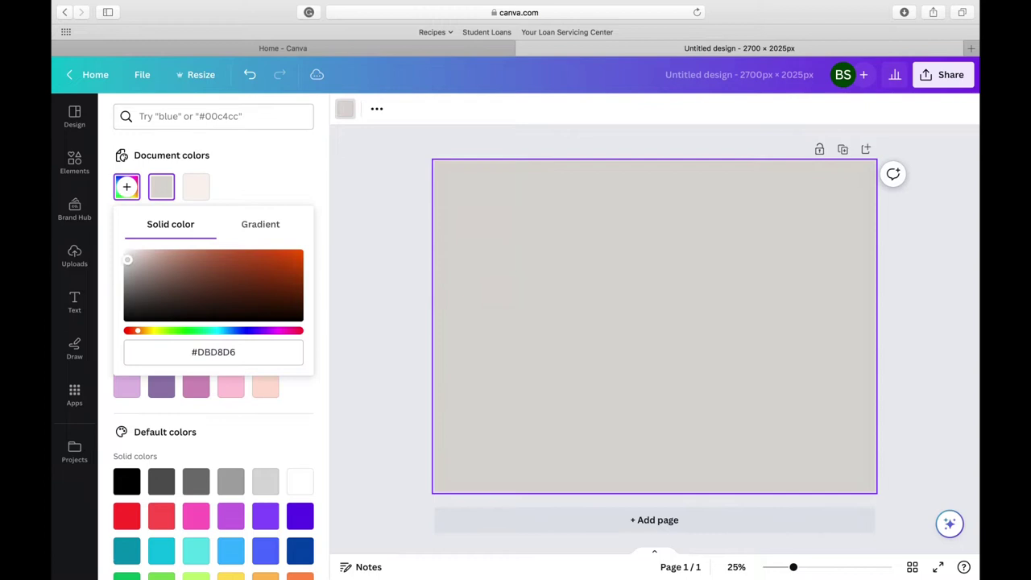
pyautogui.moveTo(121, 262); pyautogui.dragTo(118, 260)
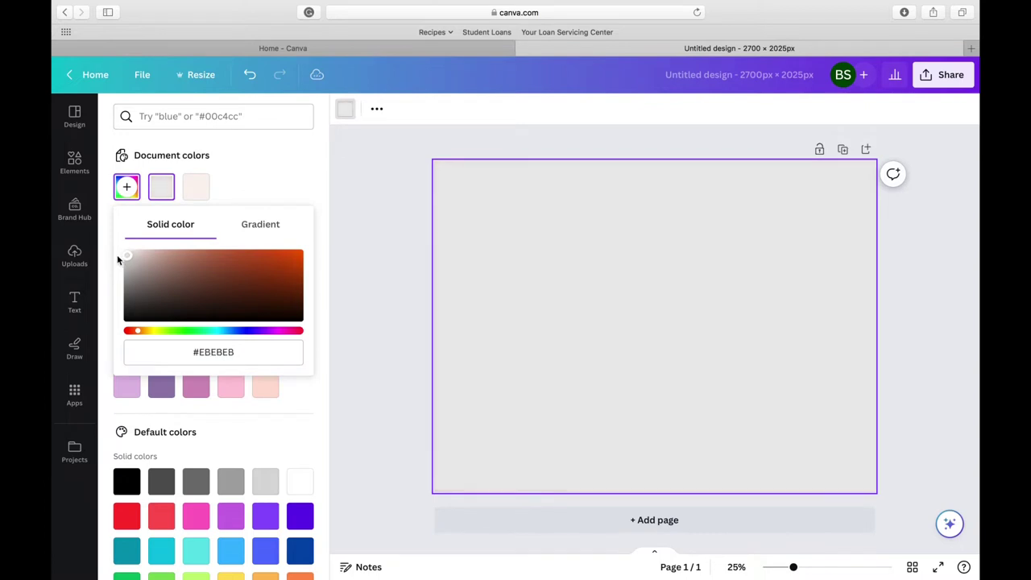
pyautogui.click(354, 255)
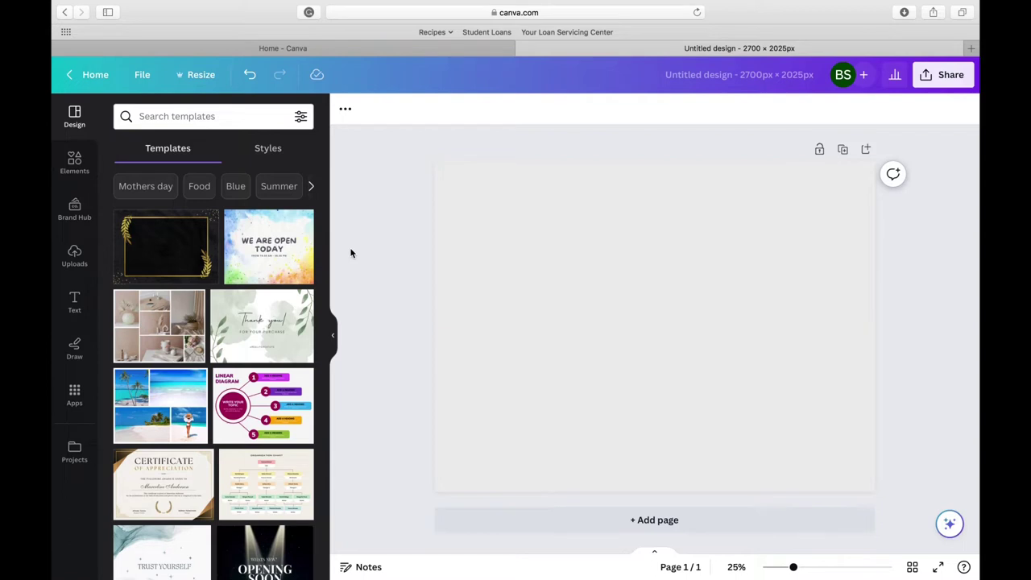
# Add a square shape, filled white and stretched into a tall panel covering most of the page's left half.
pyautogui.click(74, 162)
pyautogui.click(132, 302)
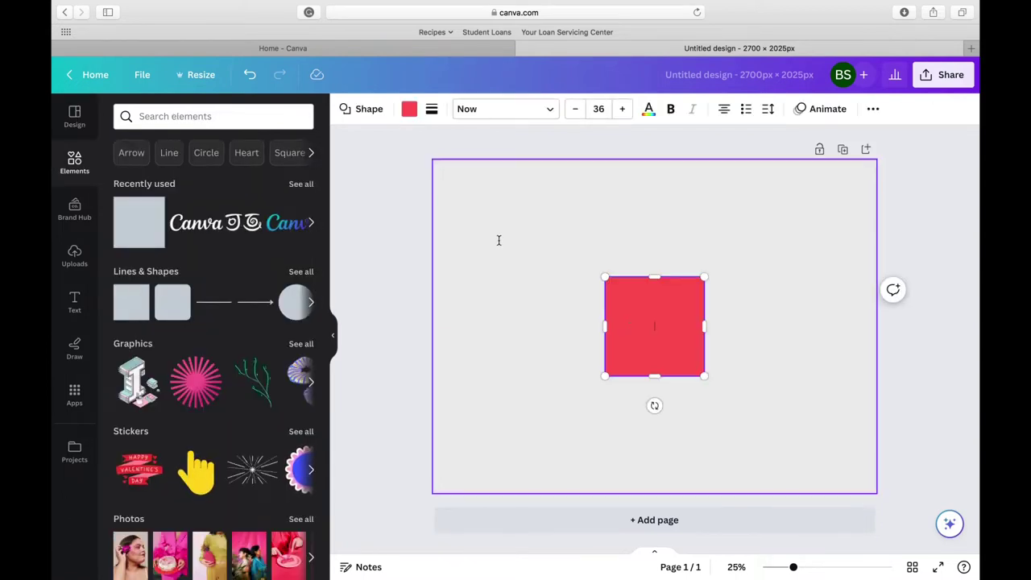
pyautogui.moveTo(643, 349); pyautogui.dragTo(517, 254)
pyautogui.click(409, 108)
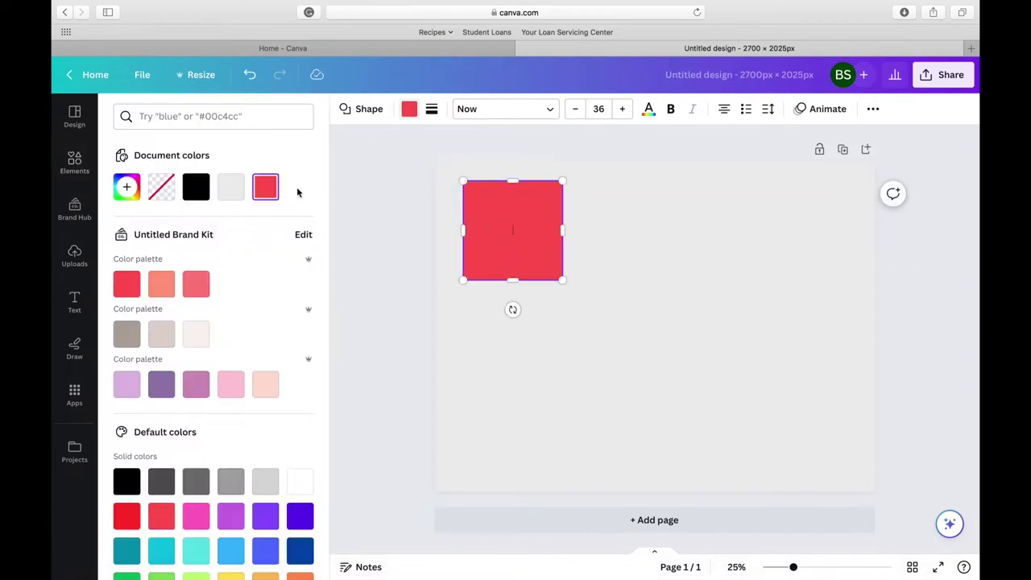
pyautogui.click(299, 482)
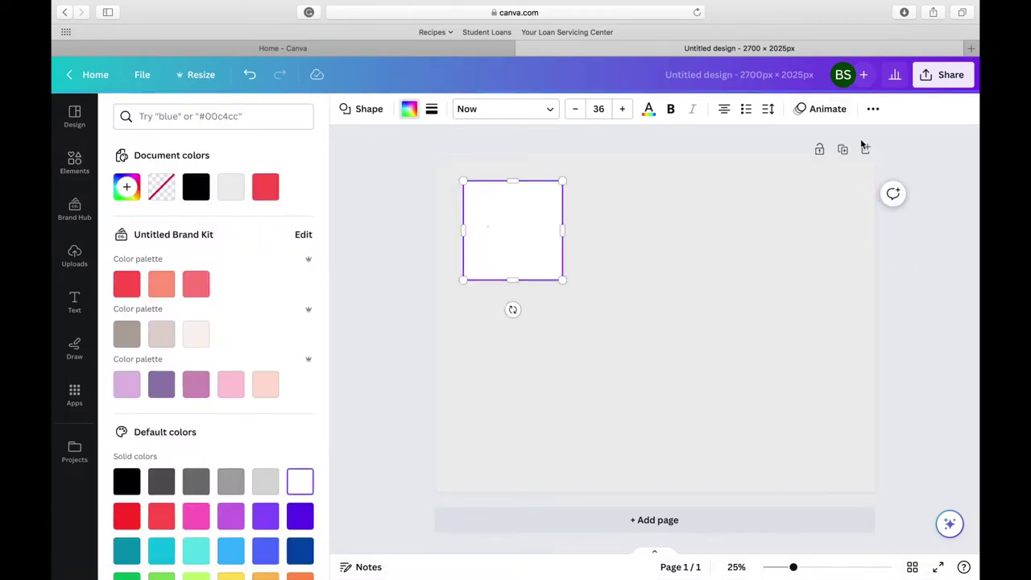
pyautogui.moveTo(563, 230); pyautogui.dragTo(673, 230)
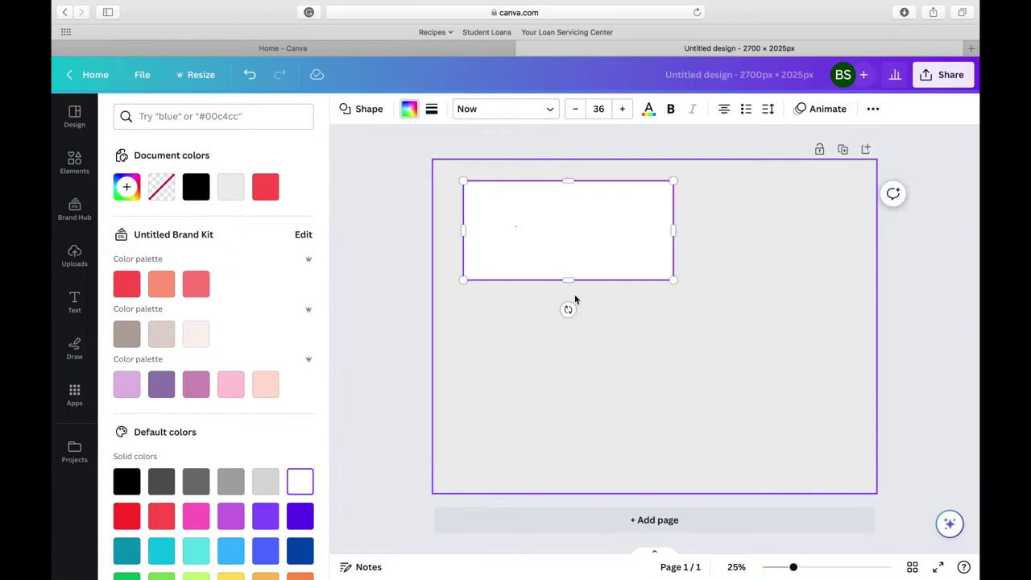
pyautogui.moveTo(568, 280); pyautogui.dragTo(568, 470)
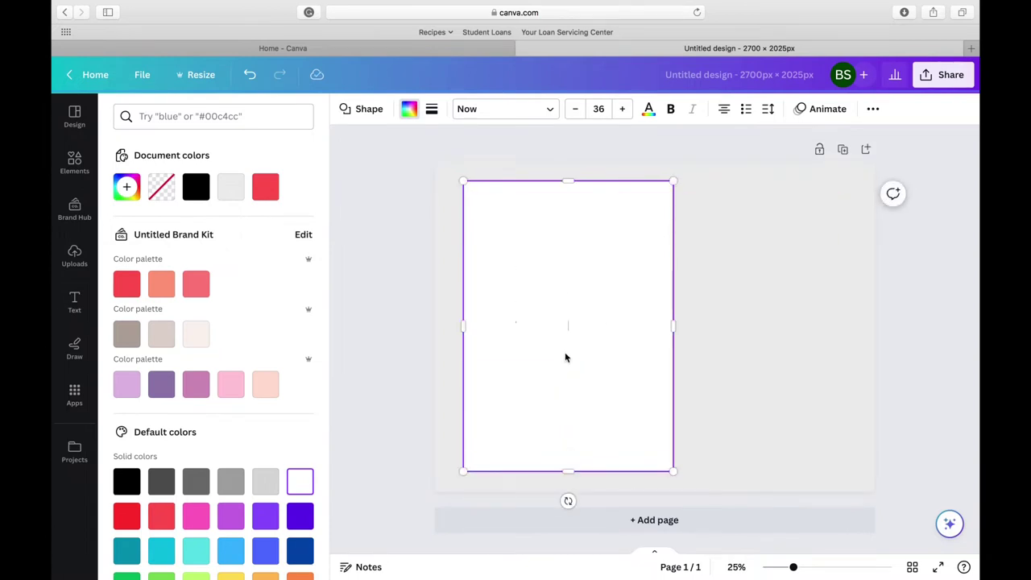
# Set the white panel's transparency to about 87 and nudge the panel slightly left.
pyautogui.click(873, 109)
pyautogui.click(927, 108)
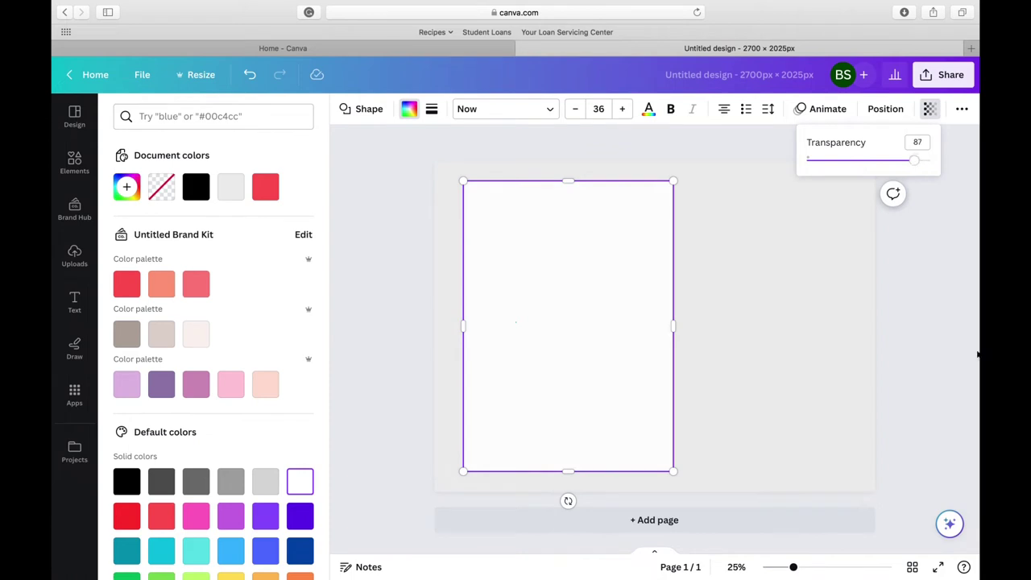
pyautogui.click(932, 313)
pyautogui.click(842, 318)
pyautogui.moveTo(539, 352); pyautogui.dragTo(529, 350)
# Add a text box in the Now font, scaled to about size 86, near the top of the white panel.
pyautogui.press('t')
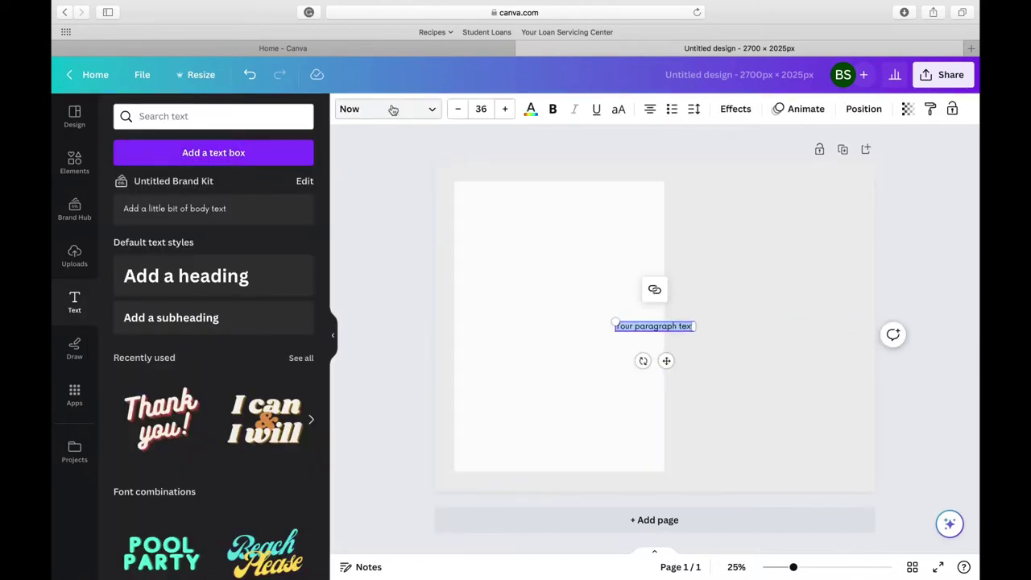
pyautogui.moveTo(617, 323); pyautogui.dragTo(481, 307)
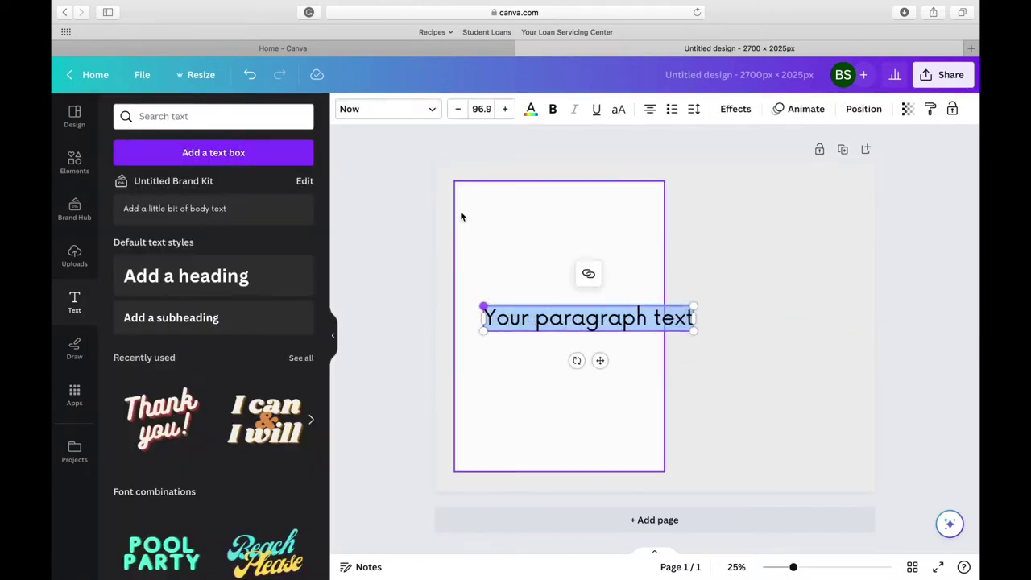
pyautogui.click(425, 111)
pyautogui.scroll(-4, 265, 449)
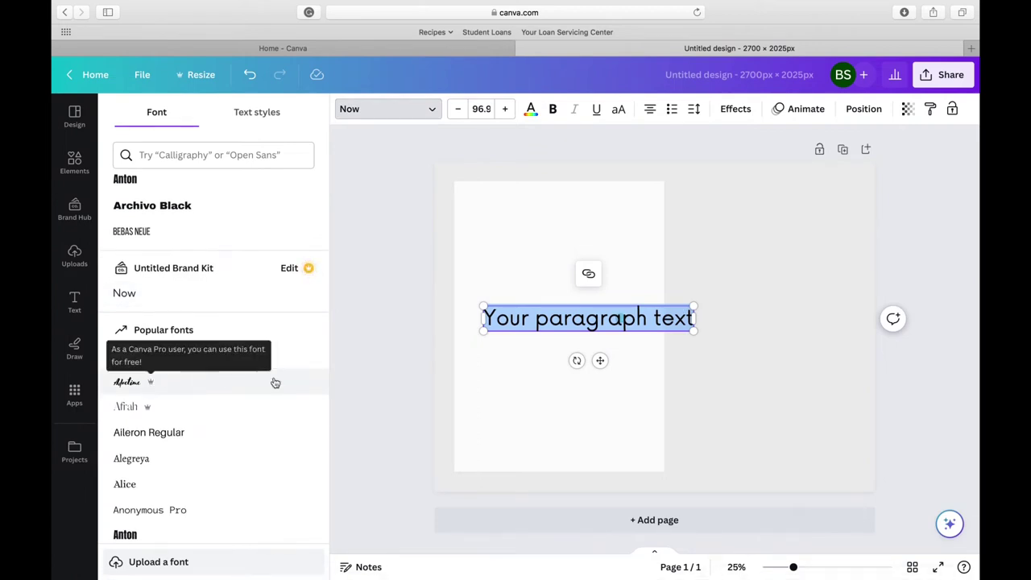
pyautogui.moveTo(686, 333); pyautogui.dragTo(666, 325)
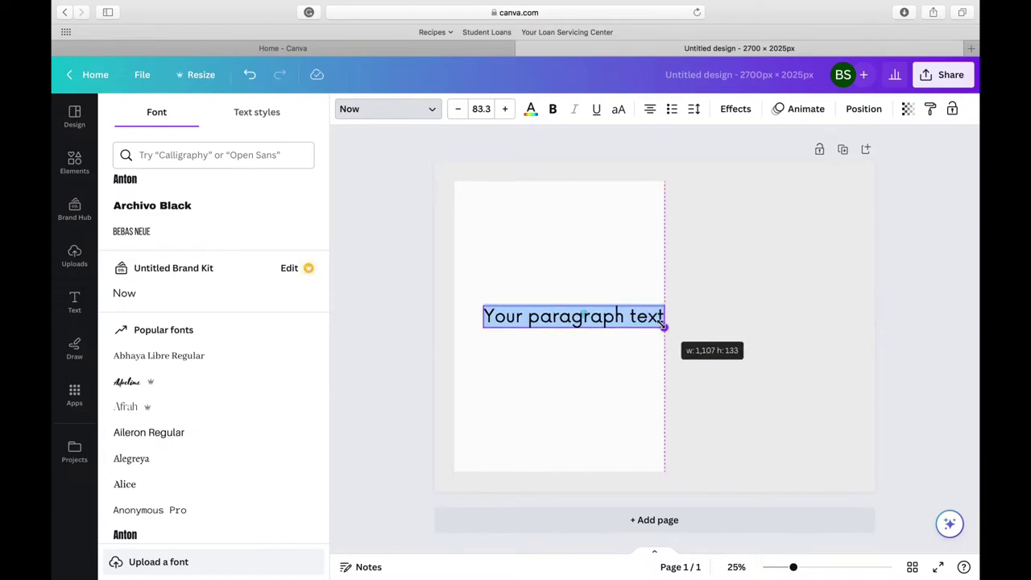
pyautogui.moveTo(585, 357); pyautogui.dragTo(562, 249)
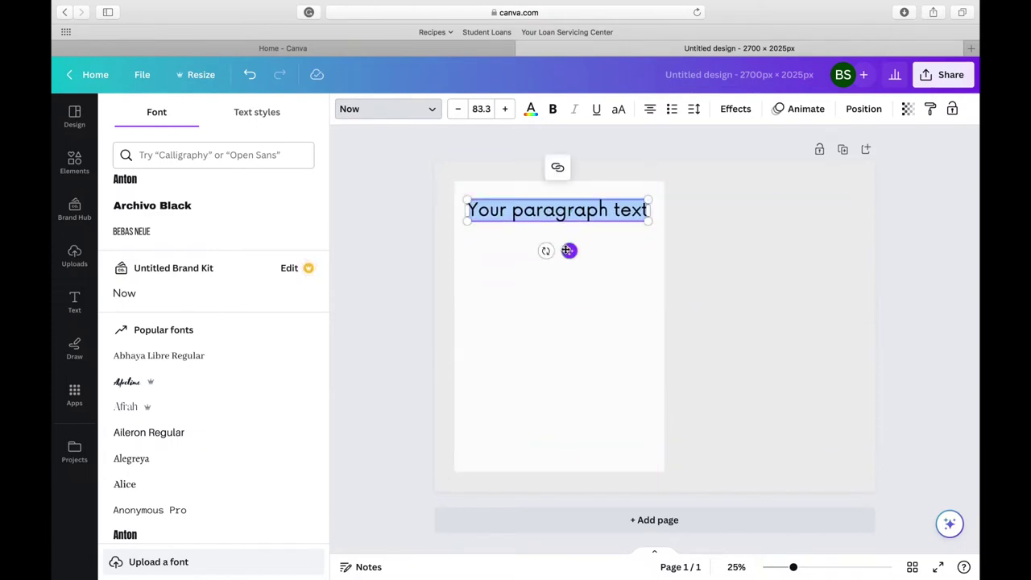
pyautogui.moveTo(647, 222); pyautogui.dragTo(657, 221)
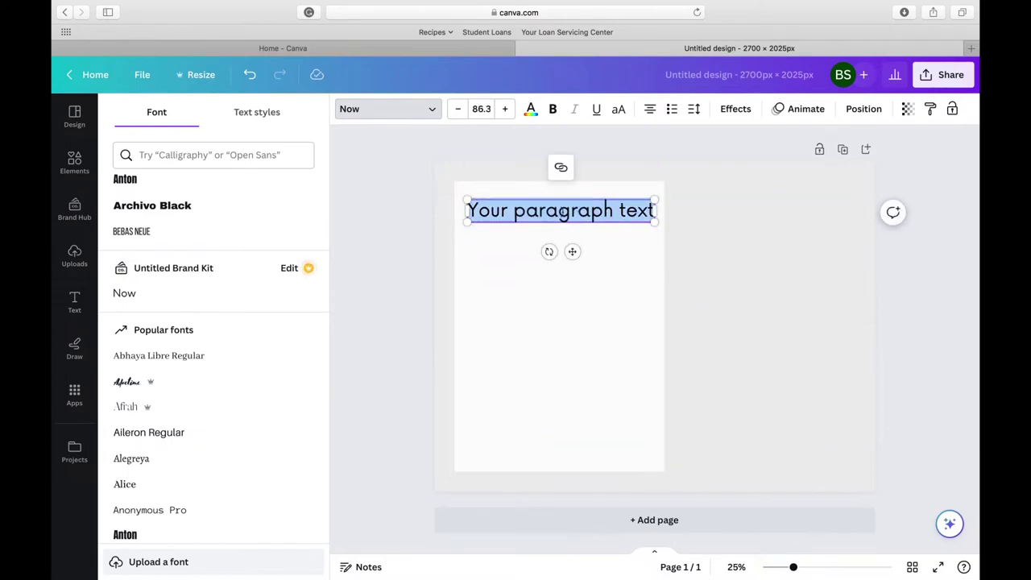
# Replace the placeholder text with "SIZE CHART" and enlarge it to about size 158, centred across the top of the panel.
pyautogui.write('SIZE CHART')
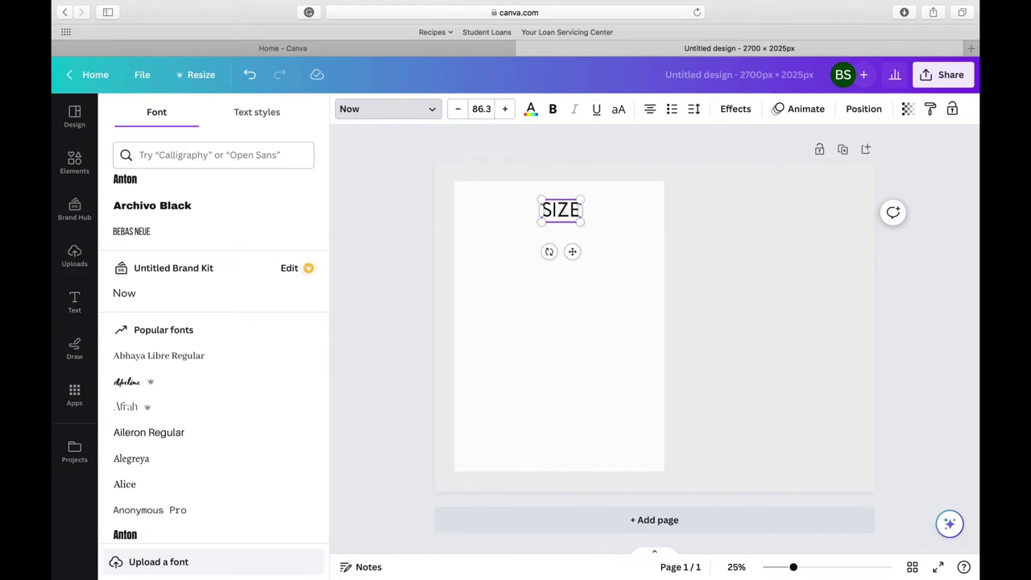
pyautogui.click(661, 242)
pyautogui.click(581, 211)
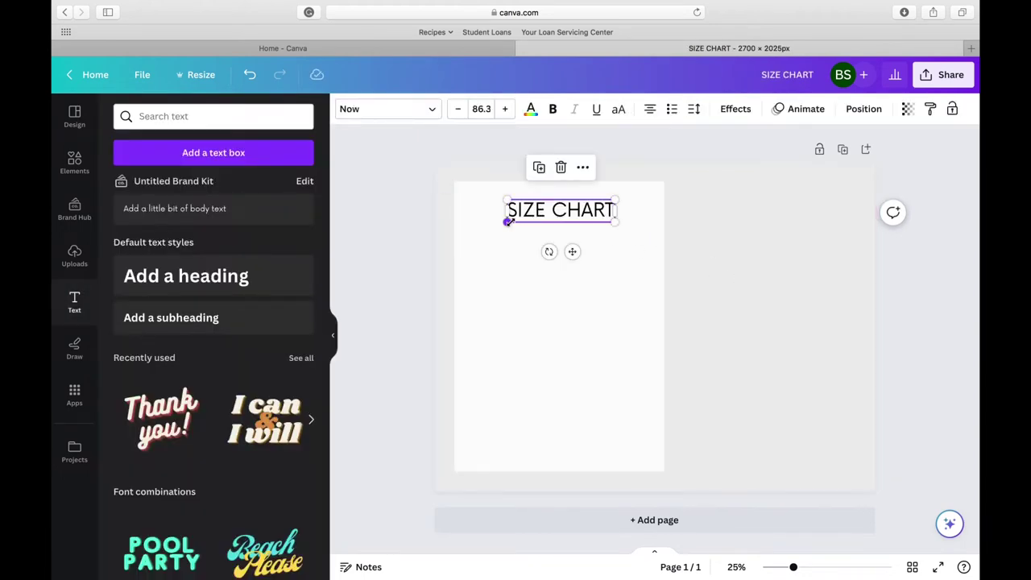
pyautogui.moveTo(509, 222); pyautogui.dragTo(421, 256)
pyautogui.moveTo(528, 271); pyautogui.dragTo(570, 260)
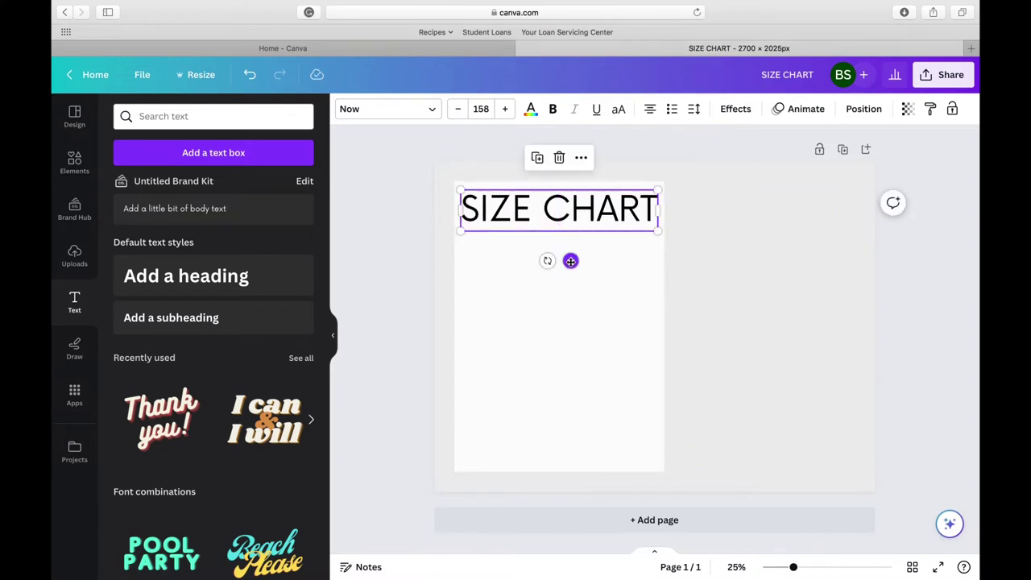
pyautogui.click(711, 318)
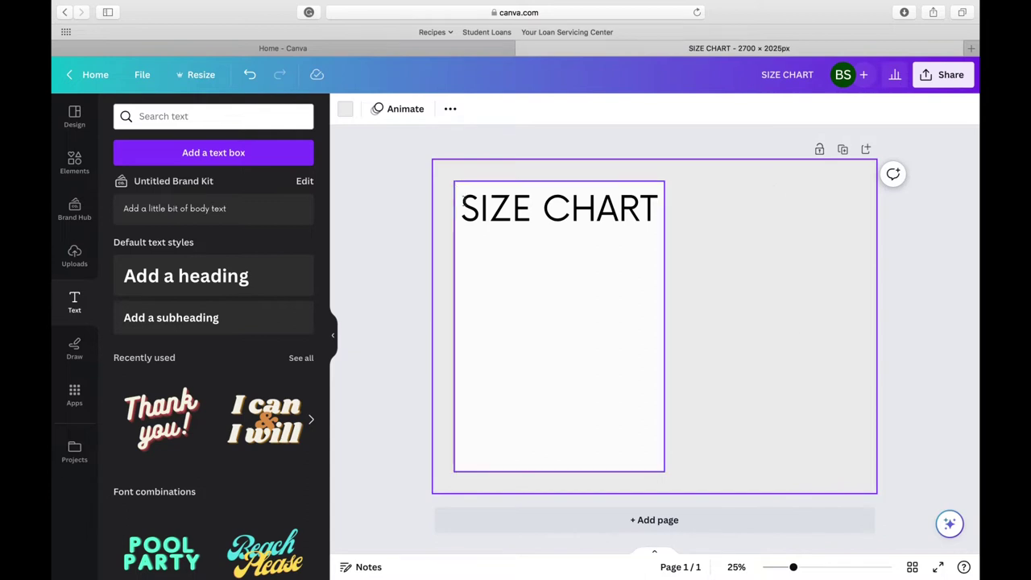
# Duplicate the SIZE CHART heading below itself and change the copy's text to "Gildan 5000 T-Shirt".
pyautogui.click(498, 211)
pyautogui.press('super+d')
pyautogui.moveTo(498, 214); pyautogui.dragTo(498, 276)
pyautogui.doubleClick(498, 276)
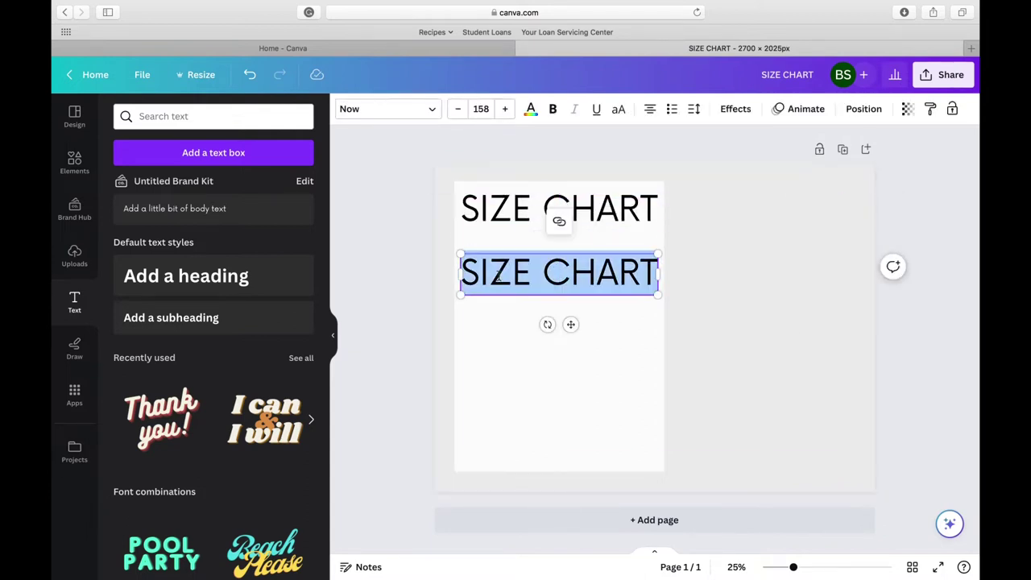
pyautogui.write('GI')
pyautogui.press('BackSpace')
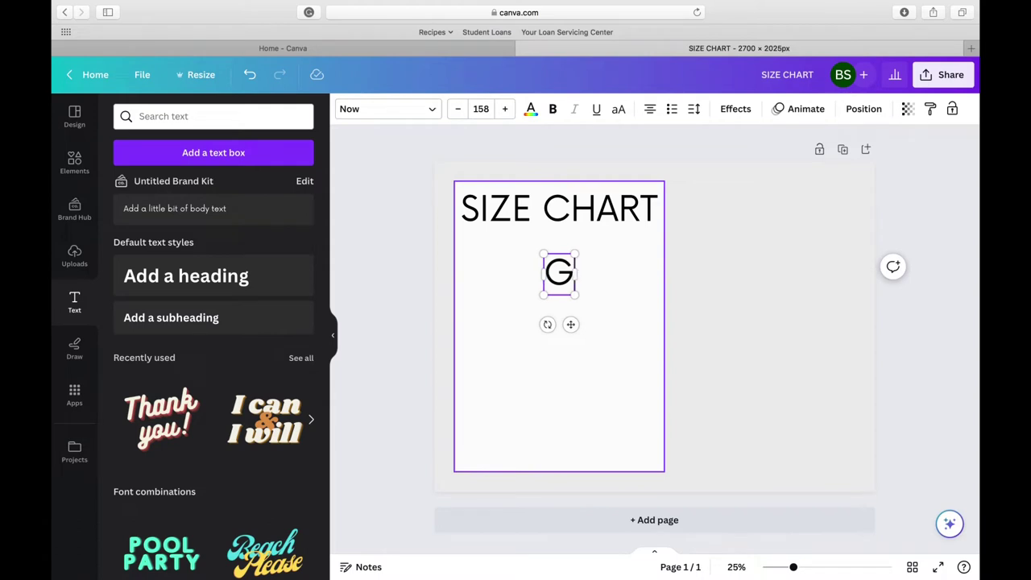
pyautogui.write('ILDA')
pyautogui.press('BackSpace')
pyautogui.press('BackSpace')
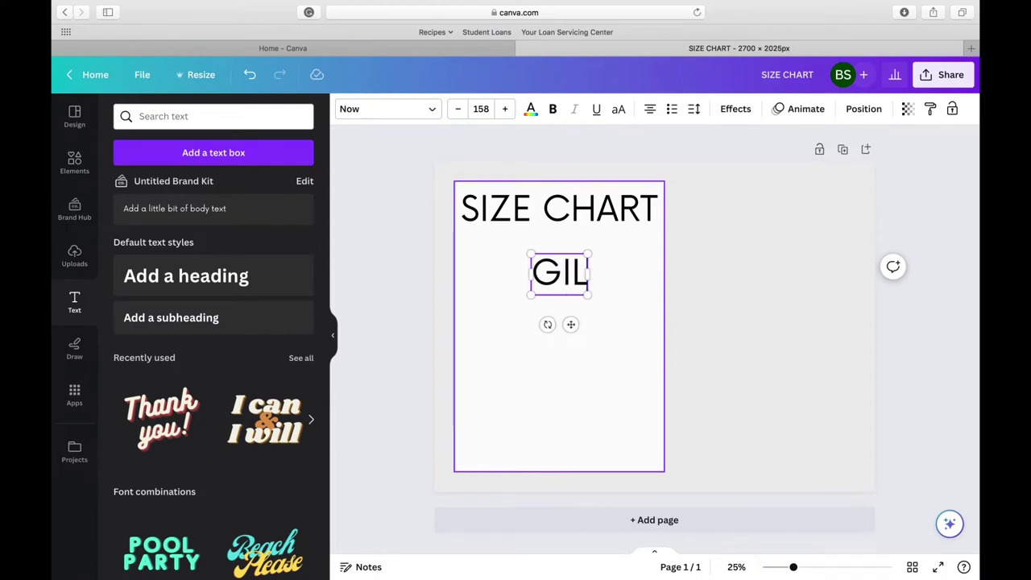
pyautogui.press('BackSpace')
pyautogui.press('BackSpace')
pyautogui.write('ildan 500')
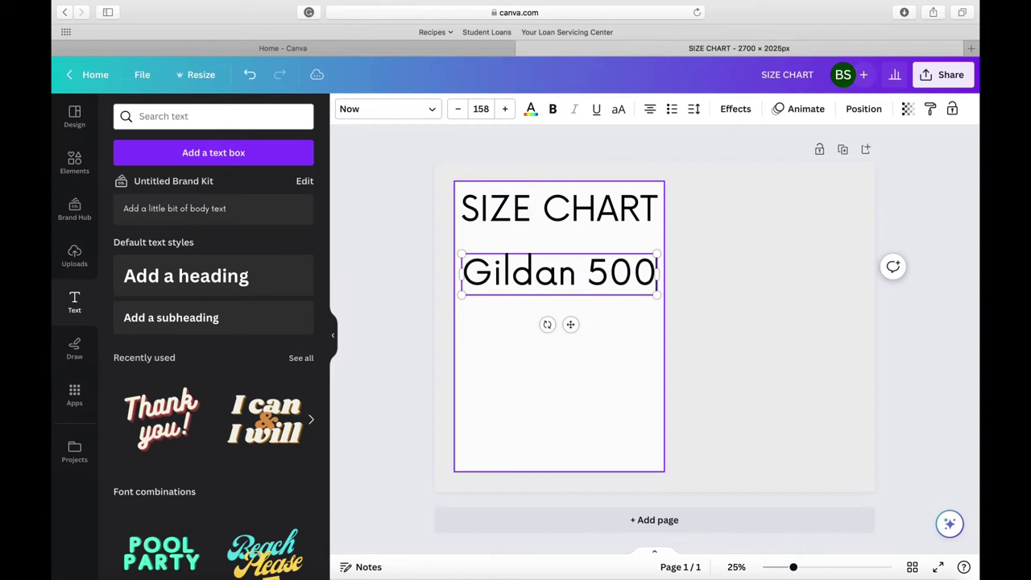
pyautogui.write('0 T-Shirt')
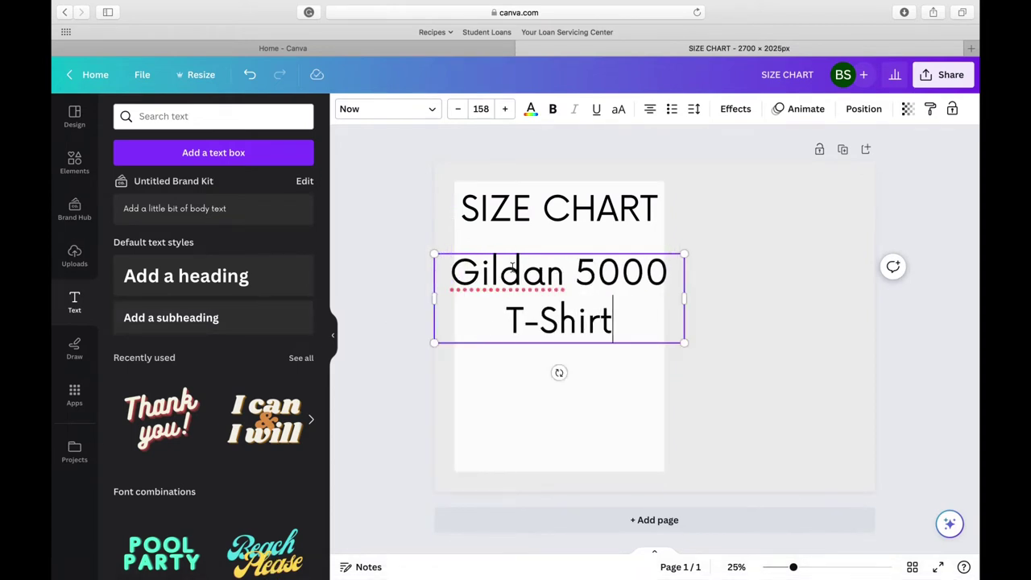
pyautogui.click(732, 357)
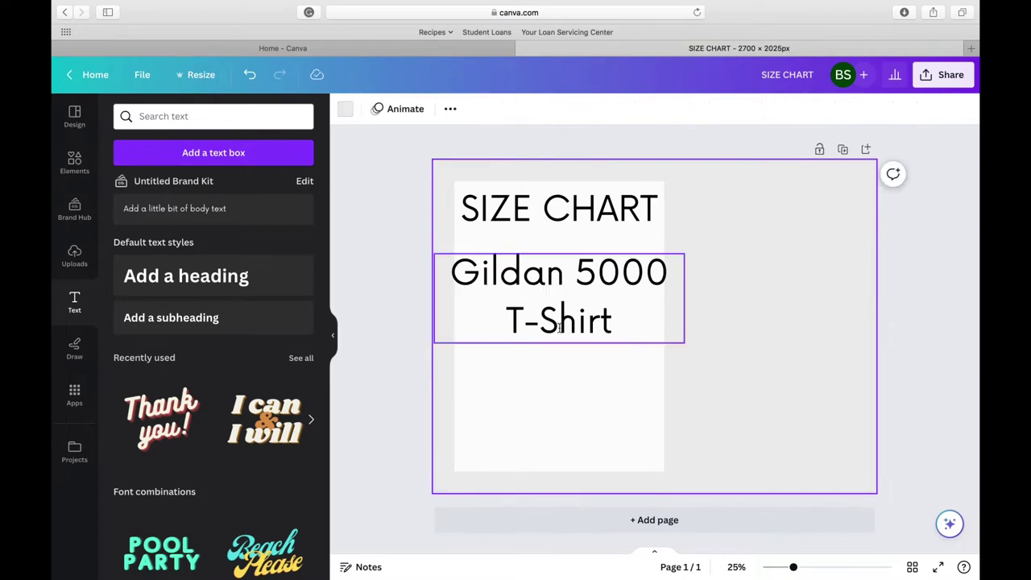
# Shrink the "Gildan 5000 T-Shirt" line to about size 84 directly under the heading, and nudge the heading slightly down.
pyautogui.click(660, 331)
pyautogui.moveTo(684, 343); pyautogui.dragTo(645, 277)
pyautogui.moveTo(554, 307); pyautogui.dragTo(575, 291)
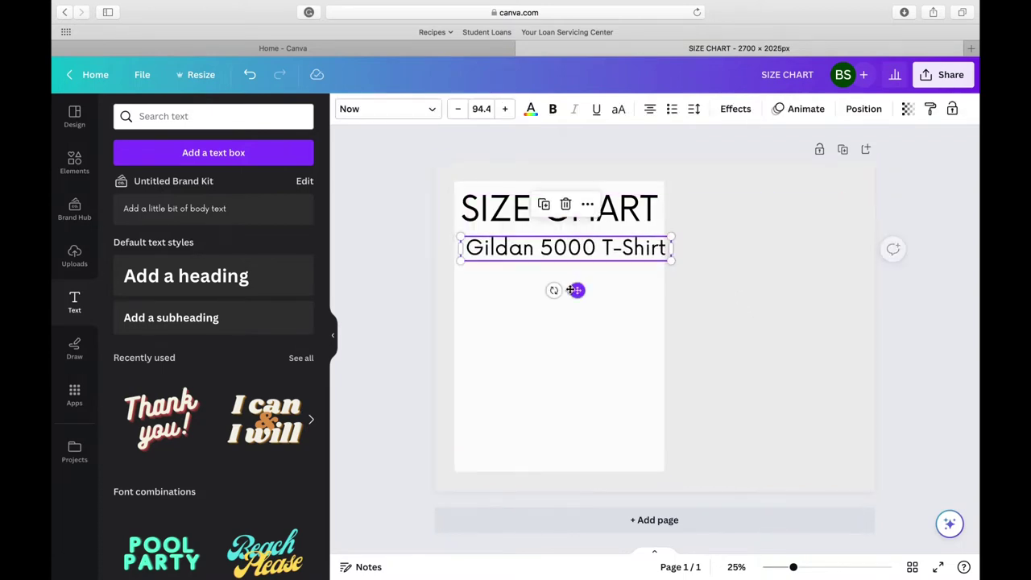
pyautogui.moveTo(462, 261); pyautogui.dragTo(484, 257)
pyautogui.moveTo(588, 287); pyautogui.dragTo(569, 288)
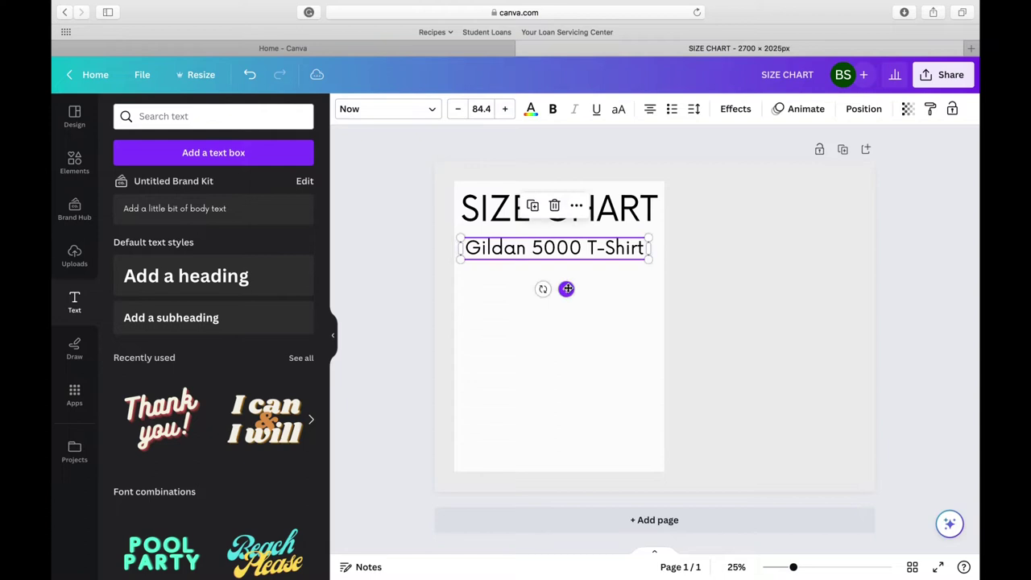
pyautogui.click(603, 152)
pyautogui.moveTo(586, 202); pyautogui.dragTo(587, 212)
pyautogui.click(612, 146)
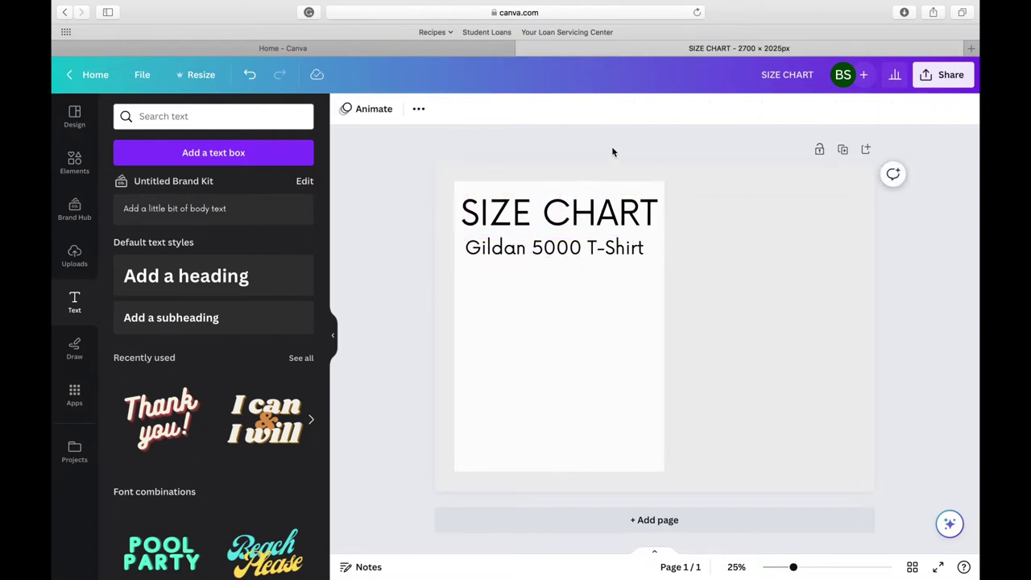
# Make the white panel behind the text more transparent.
pyautogui.click(553, 331)
pyautogui.click(931, 110)
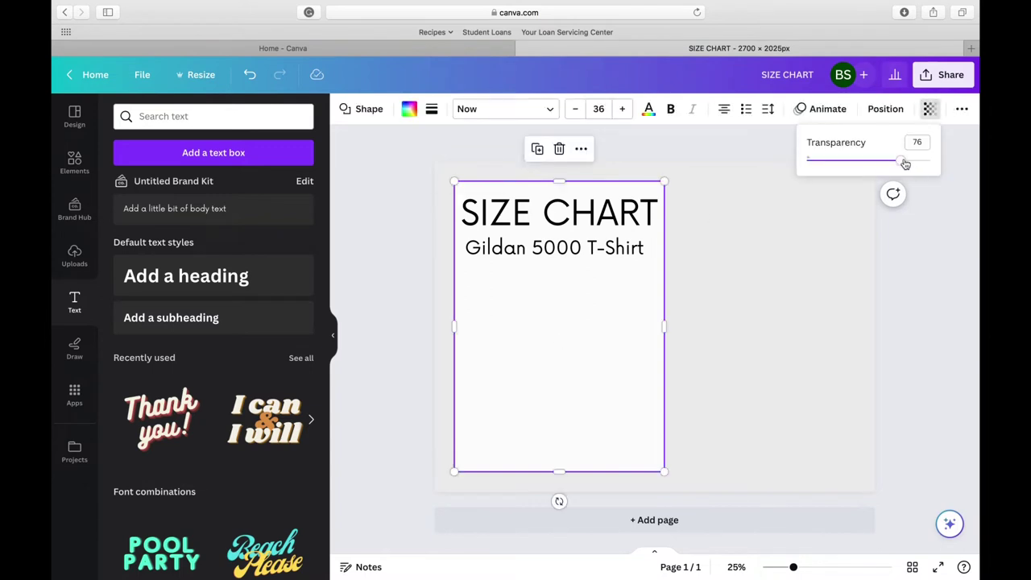
pyautogui.click(938, 296)
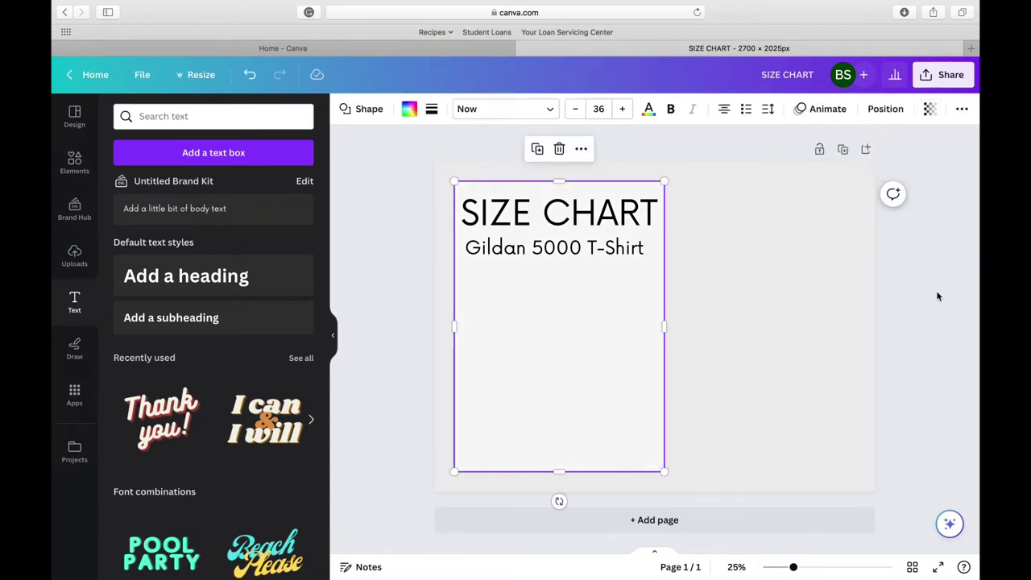
# Extend the white panel slightly upward and downward so it nearly fills the page height.
pyautogui.click(812, 332)
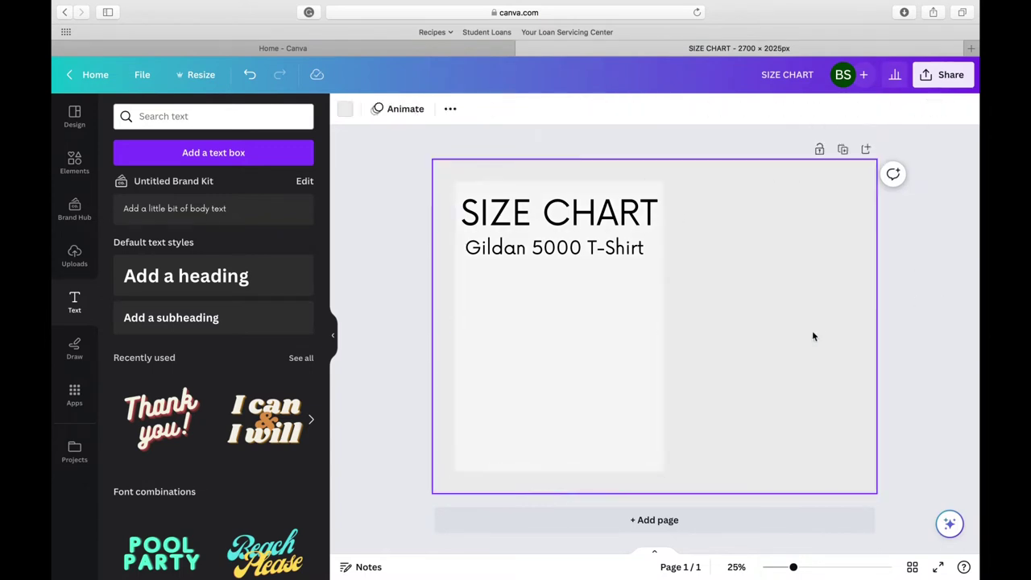
pyautogui.click(574, 300)
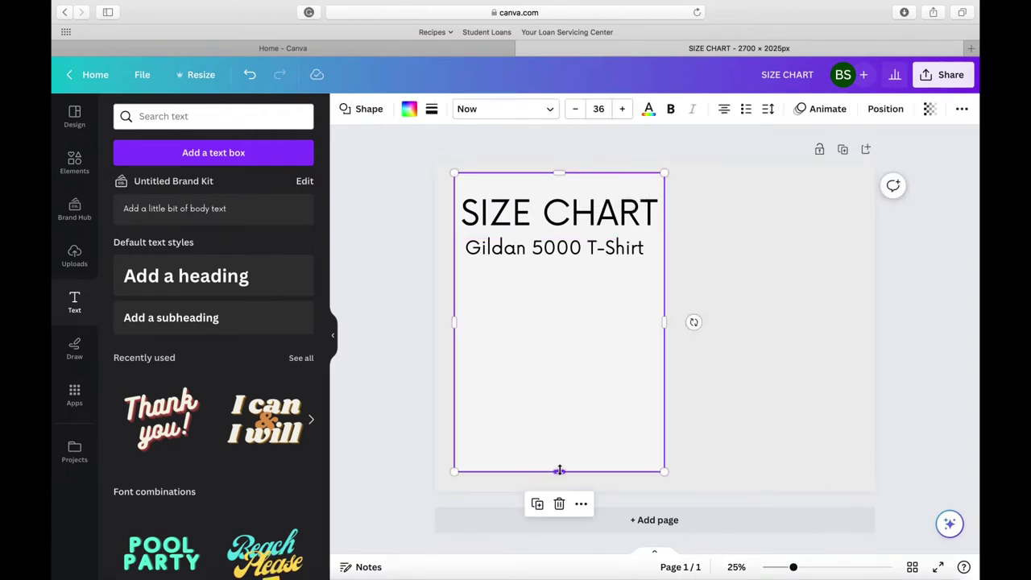
pyautogui.moveTo(560, 470); pyautogui.dragTo(561, 480)
pyautogui.moveTo(570, 413); pyautogui.dragTo(571, 411)
# Duplicate the SIZE CHART heading below the Gildan 5000 T-Shirt line and nudge the original heading slightly up.
pyautogui.moveTo(594, 207); pyautogui.dragTo(600, 297)
pyautogui.click(645, 139)
pyautogui.click(591, 201)
pyautogui.click(591, 129)
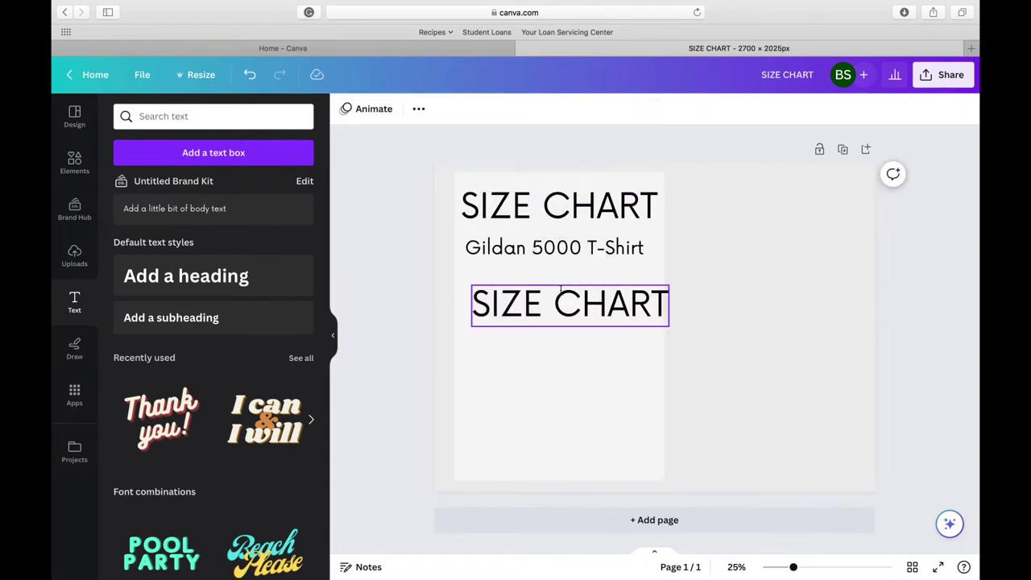
# Replace the duplicated heading's text with the sizes S, M, L, XL and 2XL, each on its own line.
pyautogui.click(562, 298)
pyautogui.click(561, 298)
pyautogui.write('S')
pyautogui.press('Return')
pyautogui.write('M')
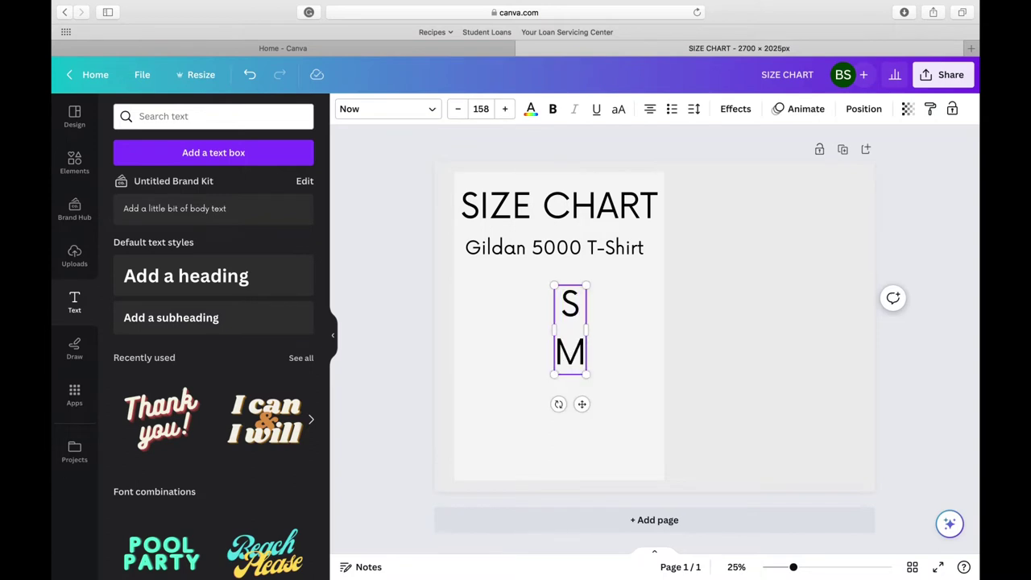
pyautogui.press('Return')
pyautogui.write('L')
pyautogui.press('Return')
pyautogui.write('XL')
pyautogui.press('Return')
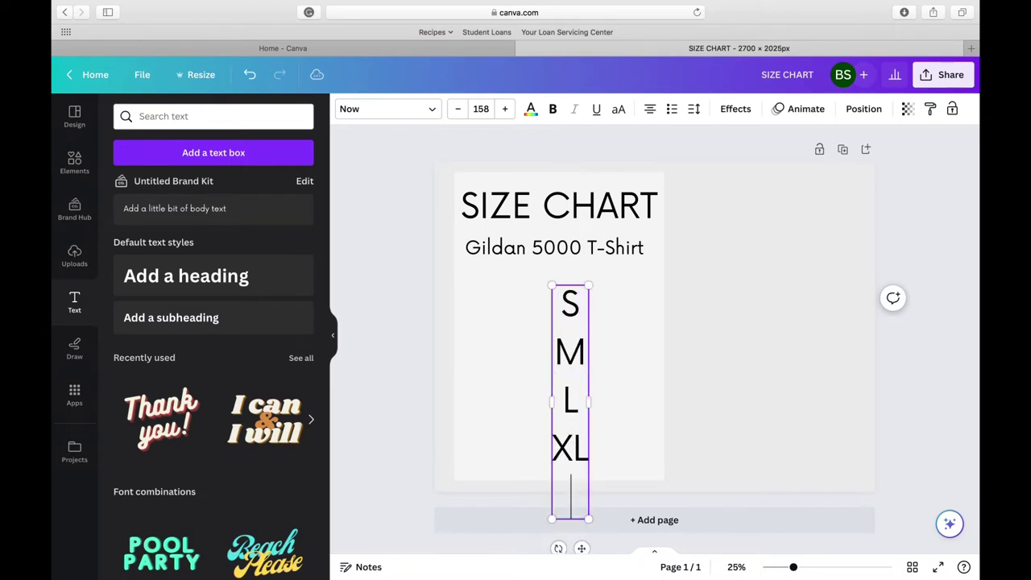
pyautogui.write('2XL')
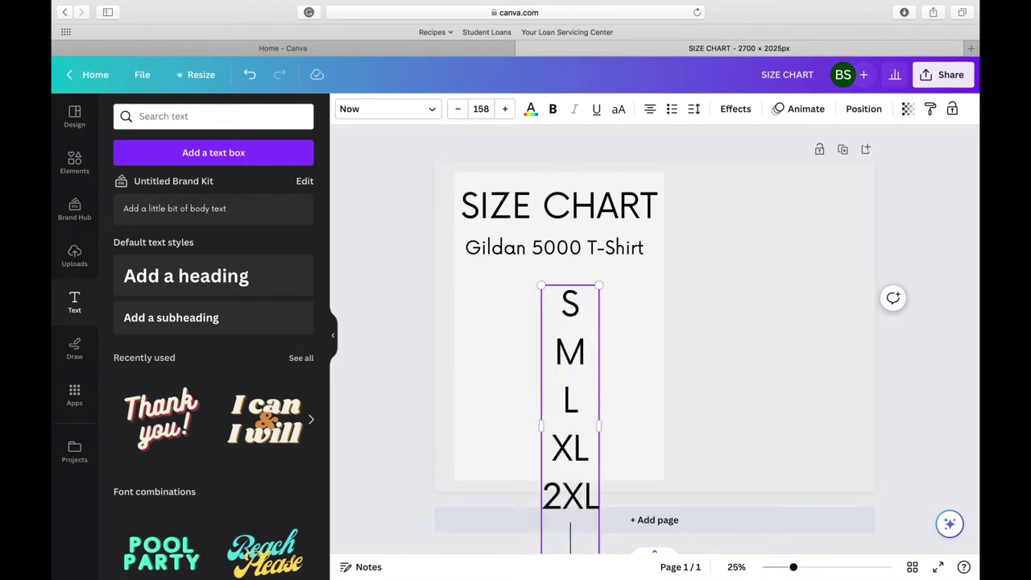
pyautogui.click(74, 161)
pyautogui.click(199, 117)
pyautogui.write('table')
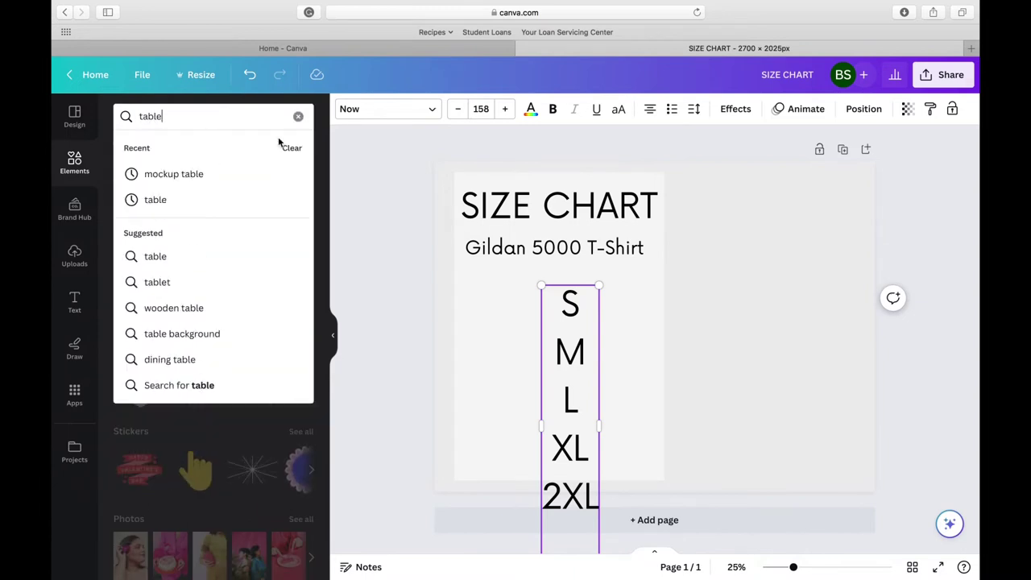
pyautogui.press('Return')
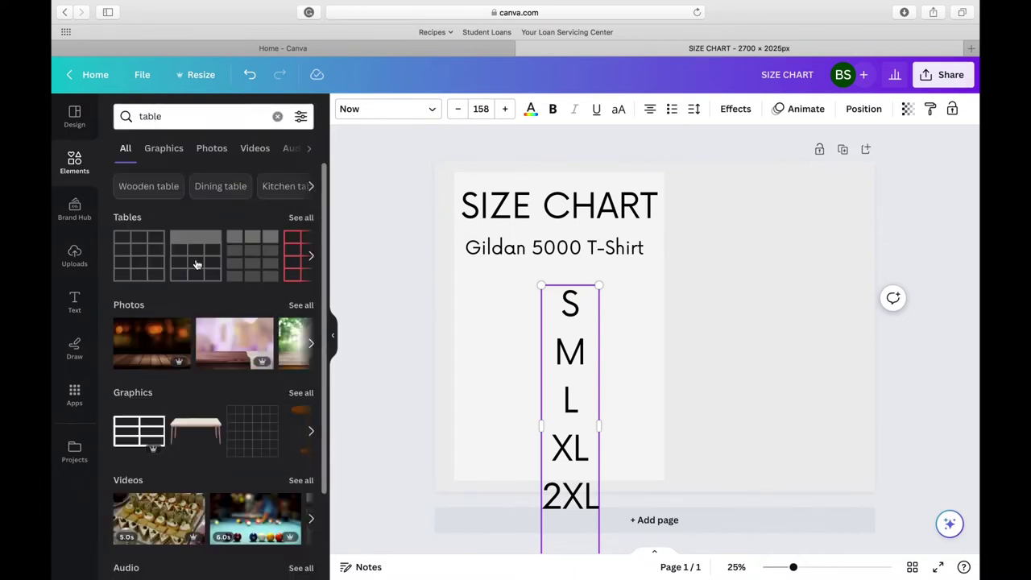
pyautogui.click(301, 217)
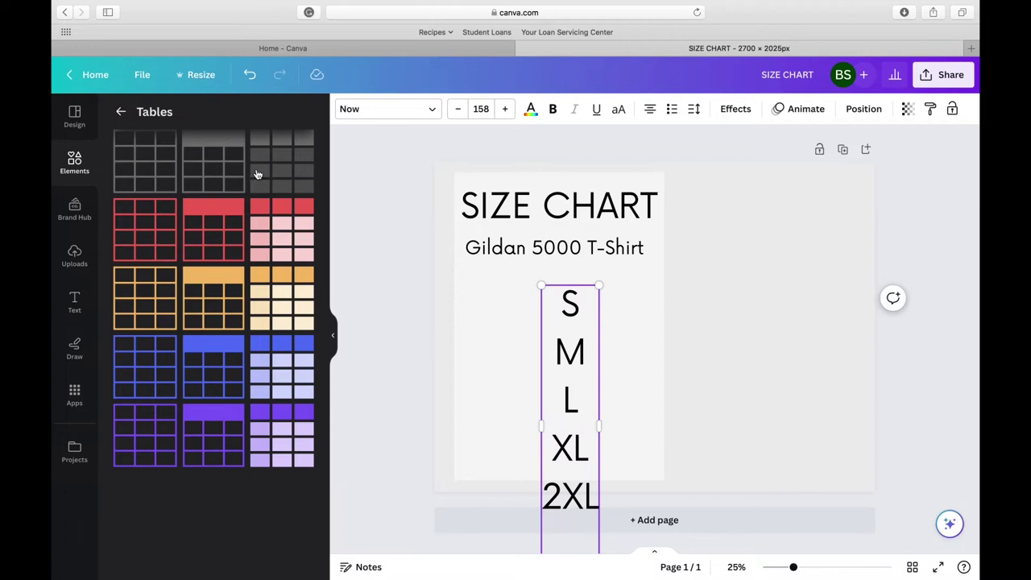
pyautogui.click(569, 286)
pyautogui.click(604, 270)
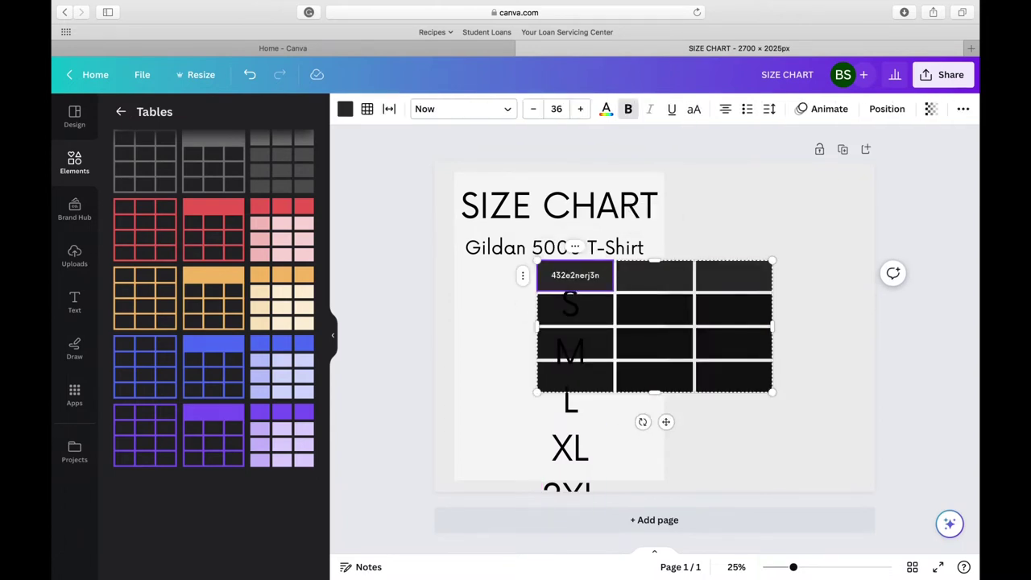
pyautogui.click(684, 334)
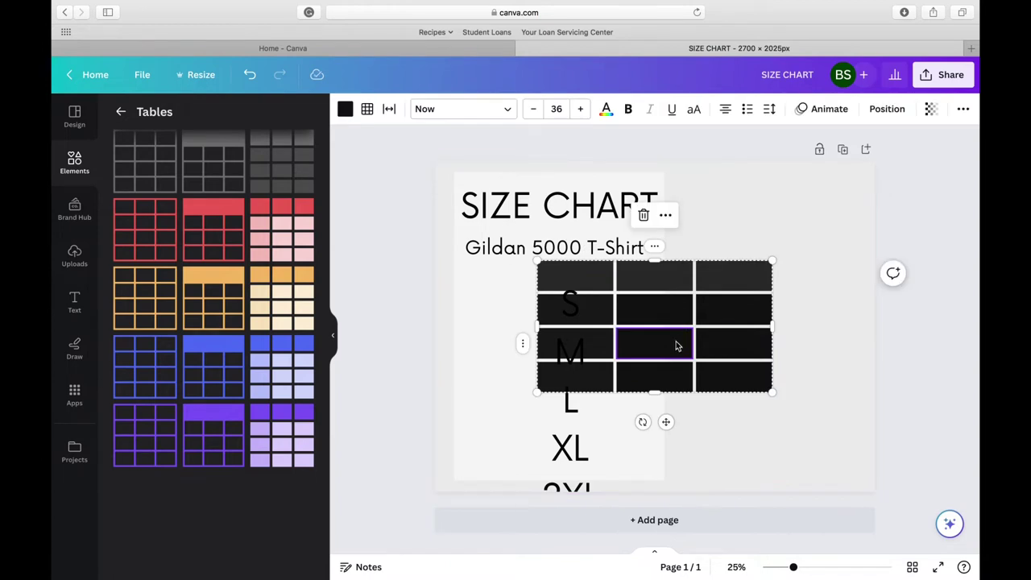
pyautogui.click(667, 421)
pyautogui.press('BackSpace')
# Shrink the size list to about size 94 and place it near the panel's left edge under the Gildan 5000 T-Shirt line.
pyautogui.click(592, 430)
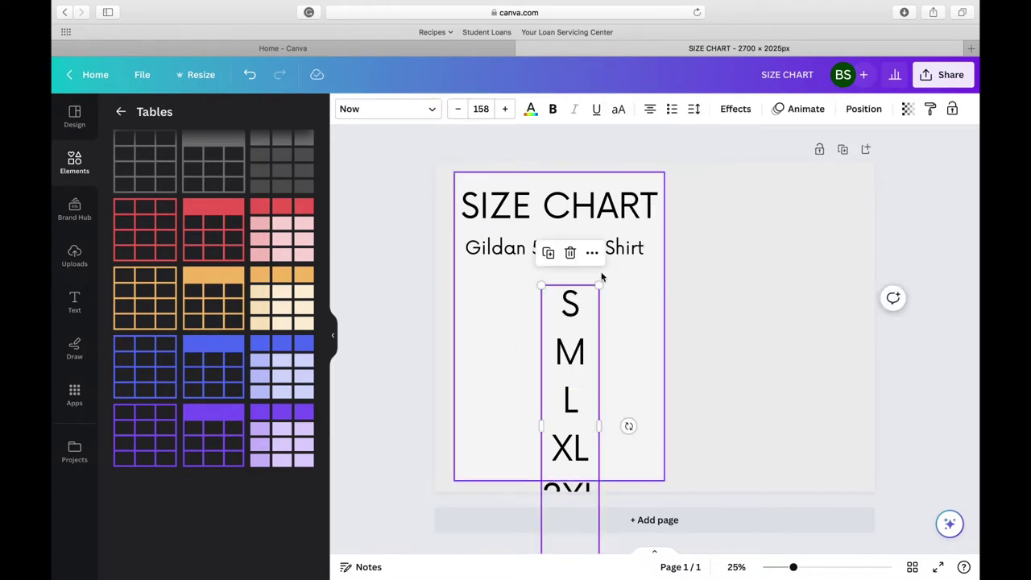
pyautogui.moveTo(601, 278); pyautogui.dragTo(510, 357)
pyautogui.moveTo(575, 421); pyautogui.dragTo(506, 322)
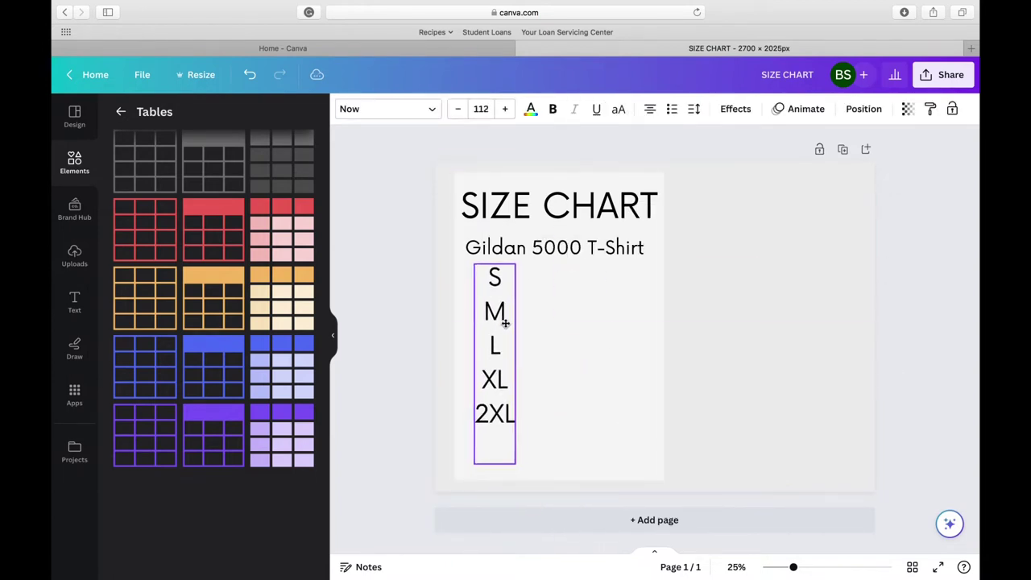
pyautogui.moveTo(515, 464); pyautogui.dragTo(511, 435)
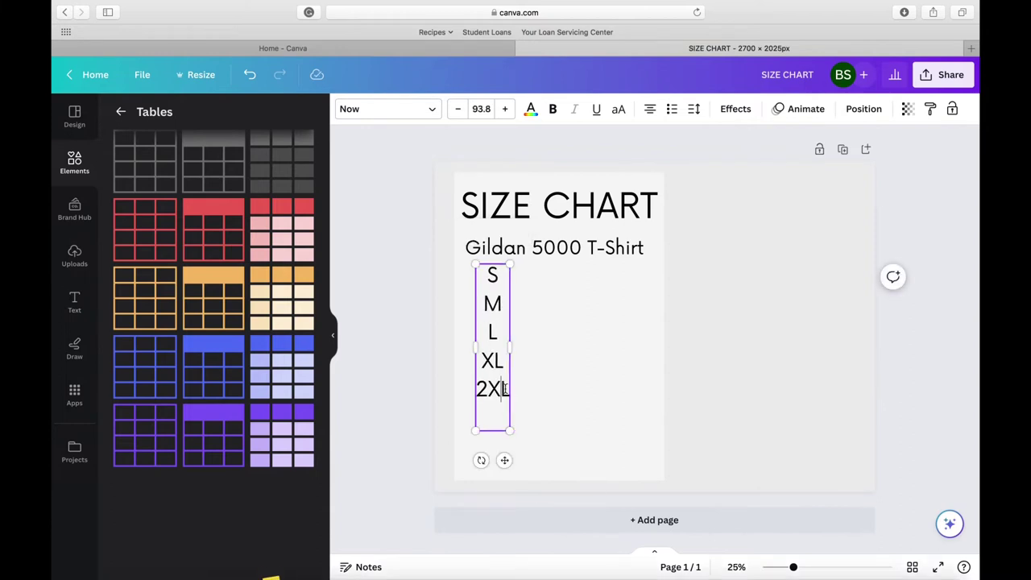
# Add 3XL and 4XL on new lines below 2XL in the size list, leaving no empty line at the end.
pyautogui.press('Return')
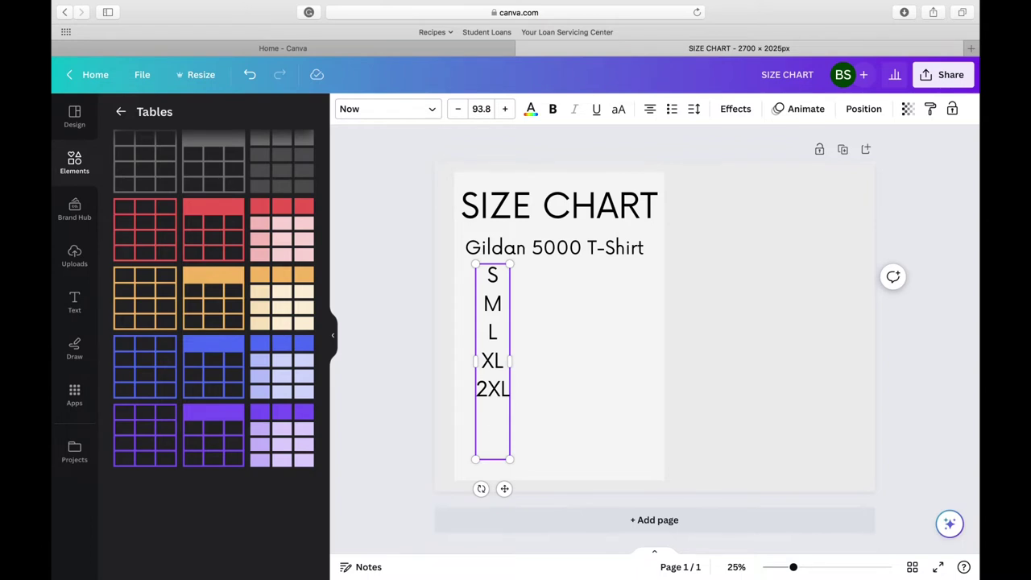
pyautogui.press('Return')
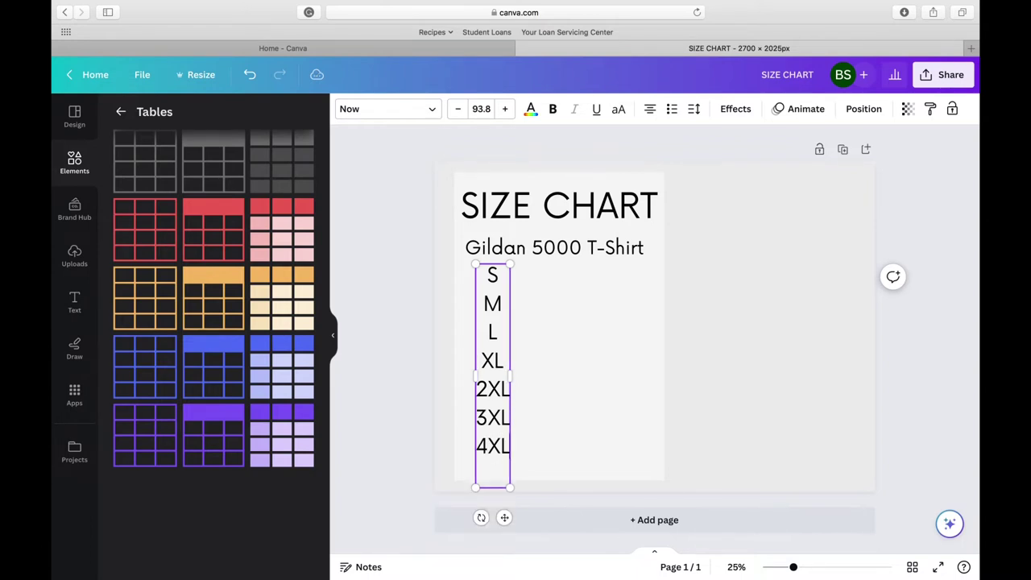
pyautogui.press('BackSpace')
# Move the size list down to the panel's bottom edge and duplicate it twice to form three evenly spaced columns.
pyautogui.click(635, 386)
pyautogui.click(495, 387)
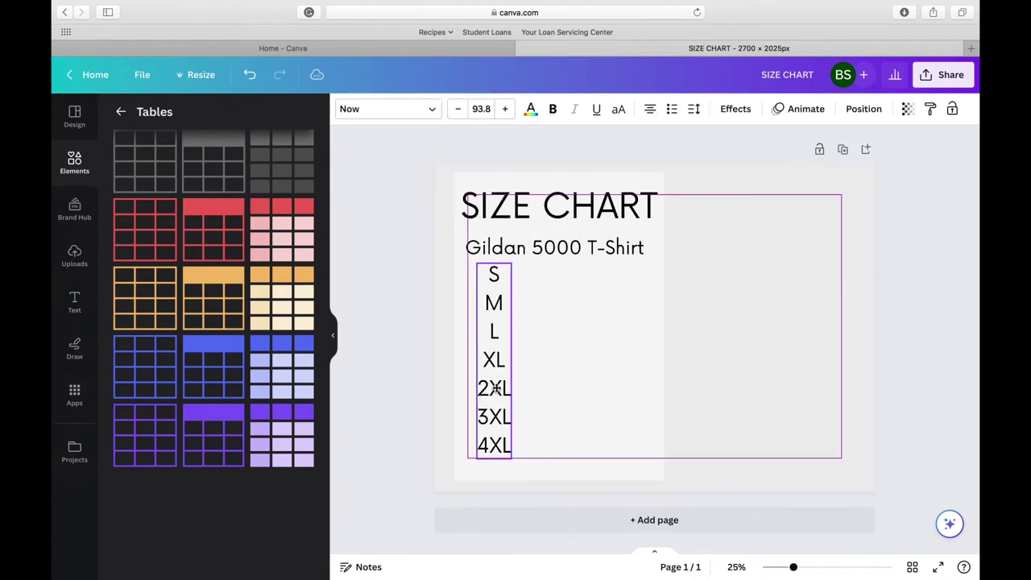
pyautogui.moveTo(495, 389); pyautogui.dragTo(617, 408)
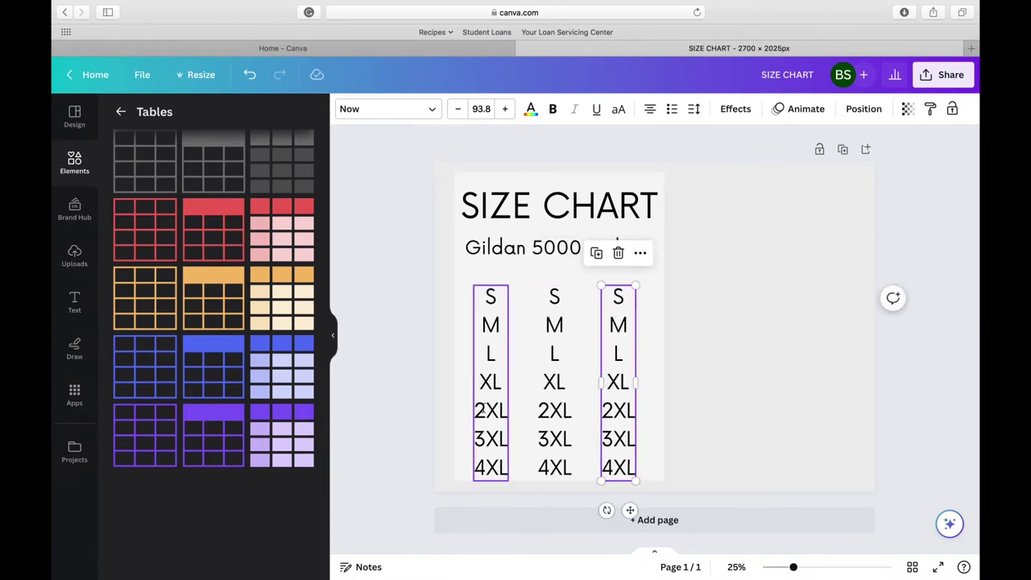
# Duplicate the left size column, place the copy higher over the middle column, and clear all its text.
pyautogui.click(481, 408)
pyautogui.moveTo(481, 409); pyautogui.dragTo(544, 372)
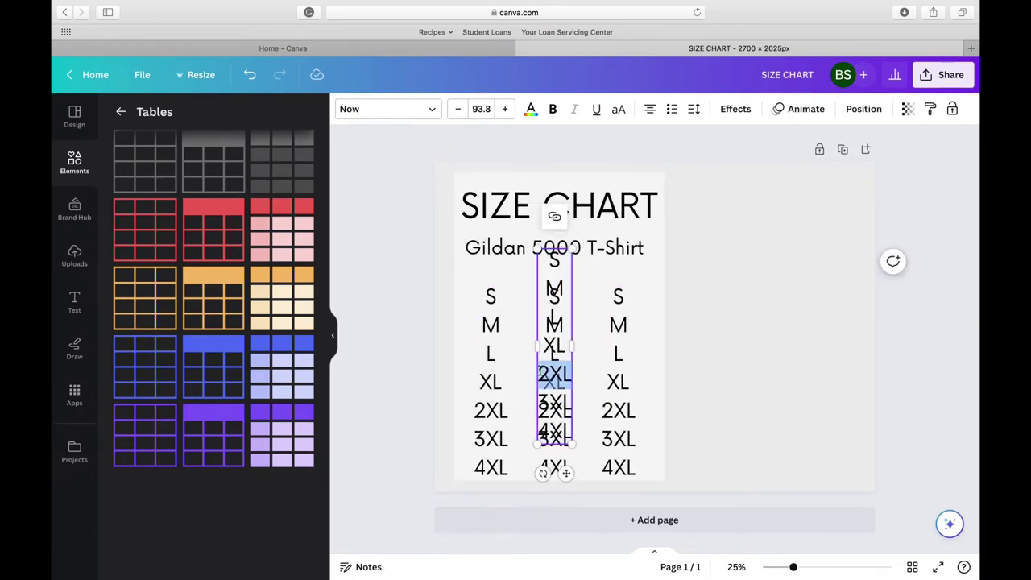
pyautogui.doubleClick(561, 263)
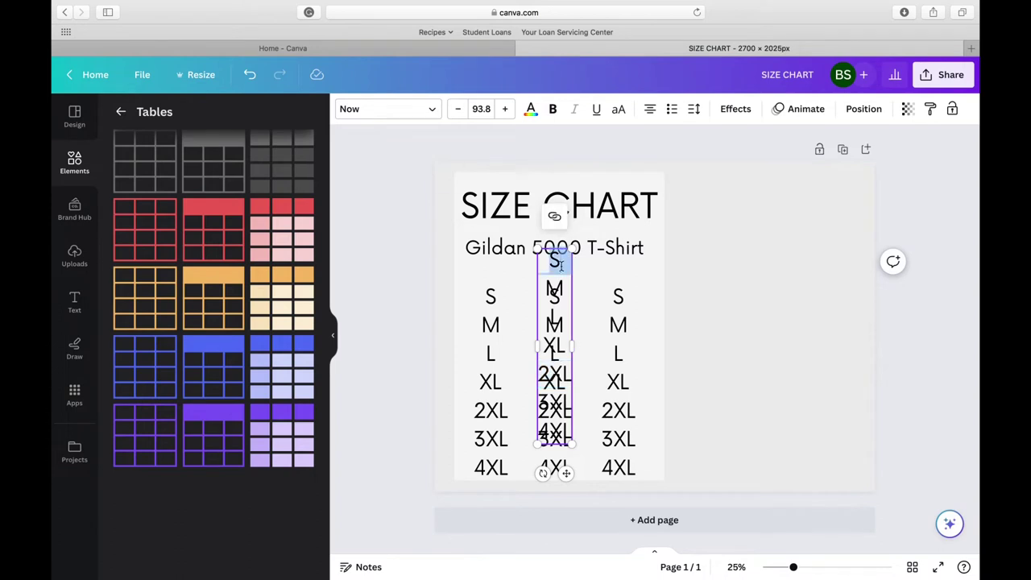
pyautogui.doubleClick(564, 430)
pyautogui.press('BackSpace')
pyautogui.press('BackSpace')
pyautogui.press('BackSpace')
pyautogui.press('BackSpace')
pyautogui.press('BackSpace')
pyautogui.press('BackSpace')
pyautogui.press('BackSpace')
pyautogui.press('BackSpace')
pyautogui.press('BackSpace')
pyautogui.press('BackSpace')
pyautogui.press('BackSpace')
pyautogui.press('BackSpace')
pyautogui.press('BackSpace')
pyautogui.press('BackSpace')
pyautogui.press('BackSpace')
pyautogui.press('BackSpace')
pyautogui.press('BackSpace')
pyautogui.press('BackSpace')
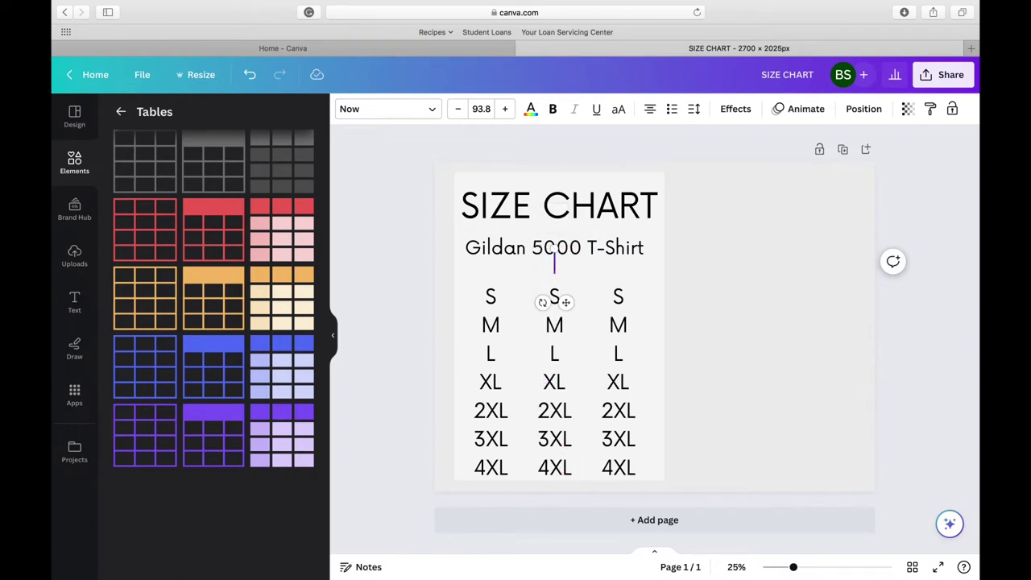
# Enter "Size Length Chest" as a one-line header row in the emptied text box.
pyautogui.write('SIZE')
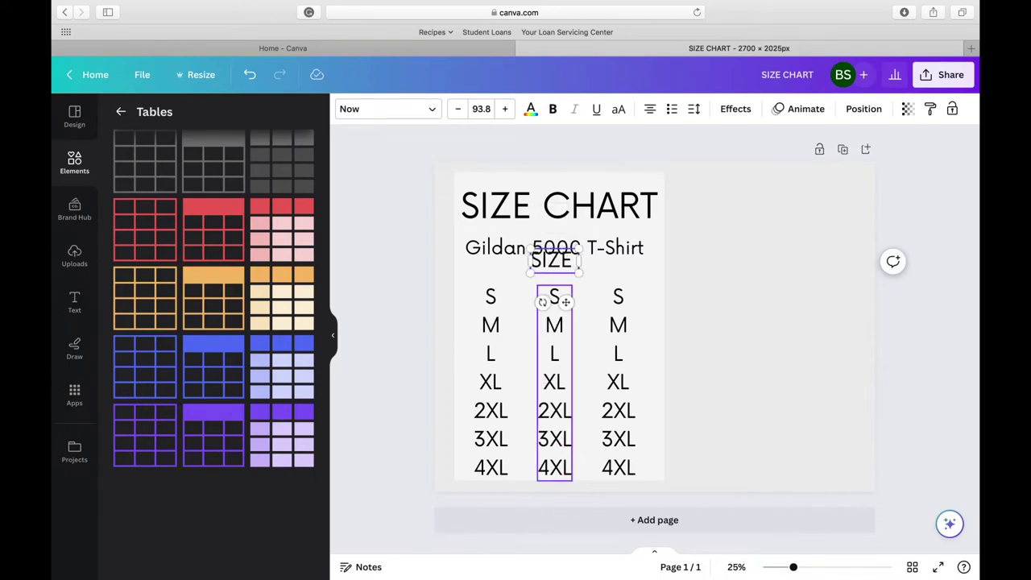
pyautogui.write('   Length   Chesr')
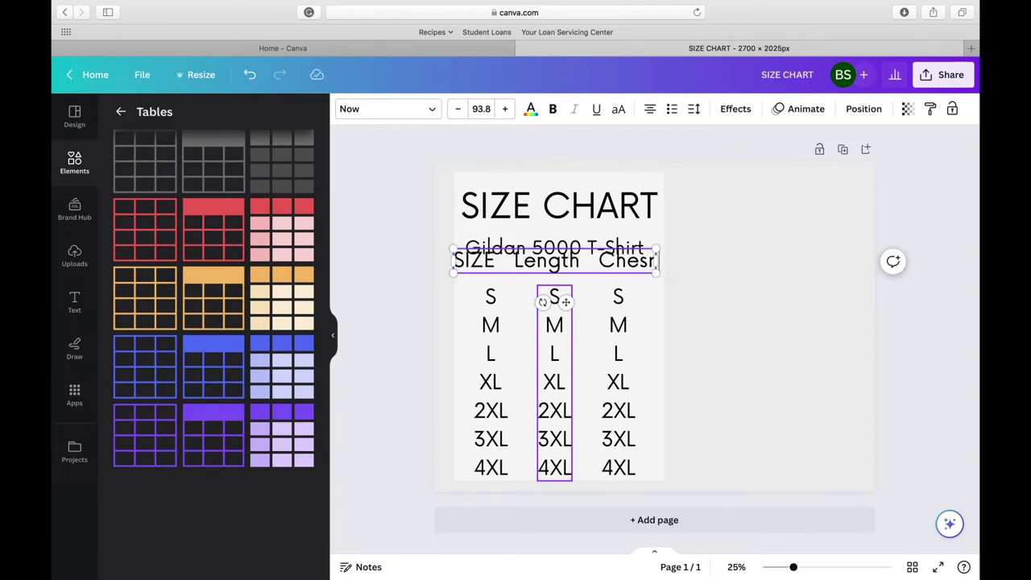
pyautogui.press('BackSpace')
pyautogui.write('th Ch')
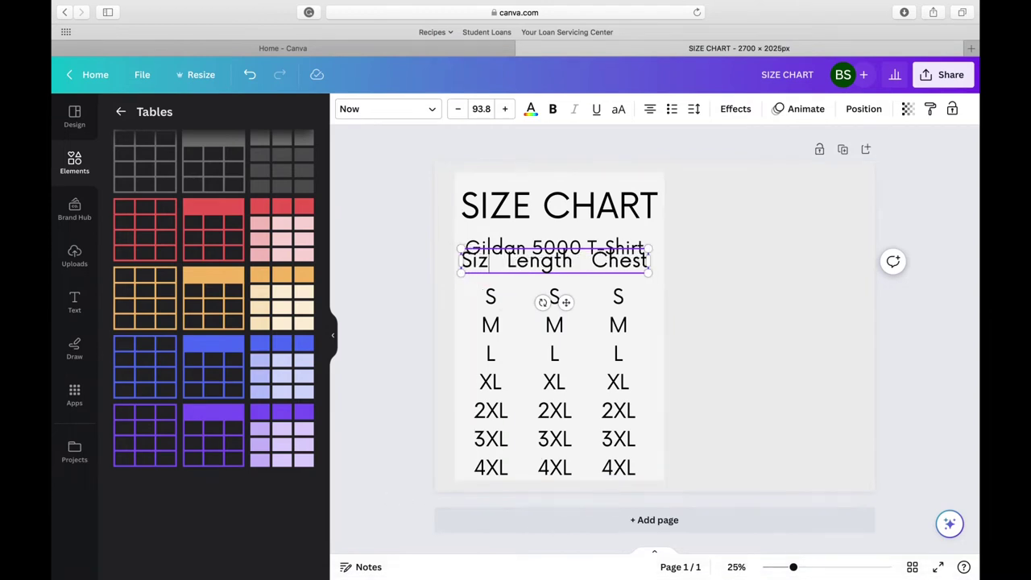
pyautogui.write('e')
# Move the header row down directly above the size columns and shift the left column slightly left under "Size".
pyautogui.moveTo(568, 303); pyautogui.dragTo(572, 315)
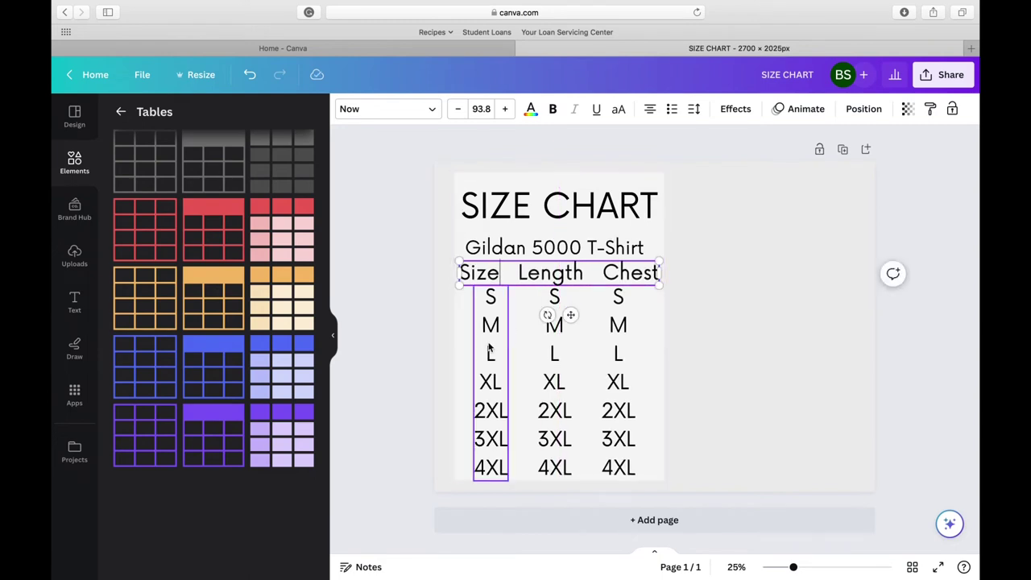
pyautogui.moveTo(490, 350); pyautogui.dragTo(483, 345)
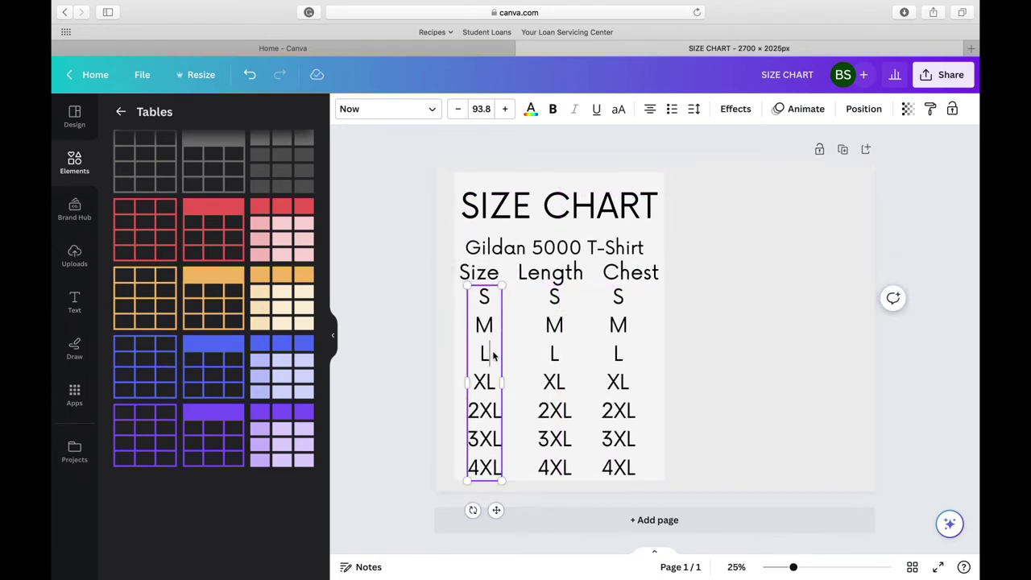
# Tighten the header row to single spaces between words so it reads "Size Length Chest".
pyautogui.click(516, 273)
pyautogui.press('BackSpace')
pyautogui.press('BackSpace')
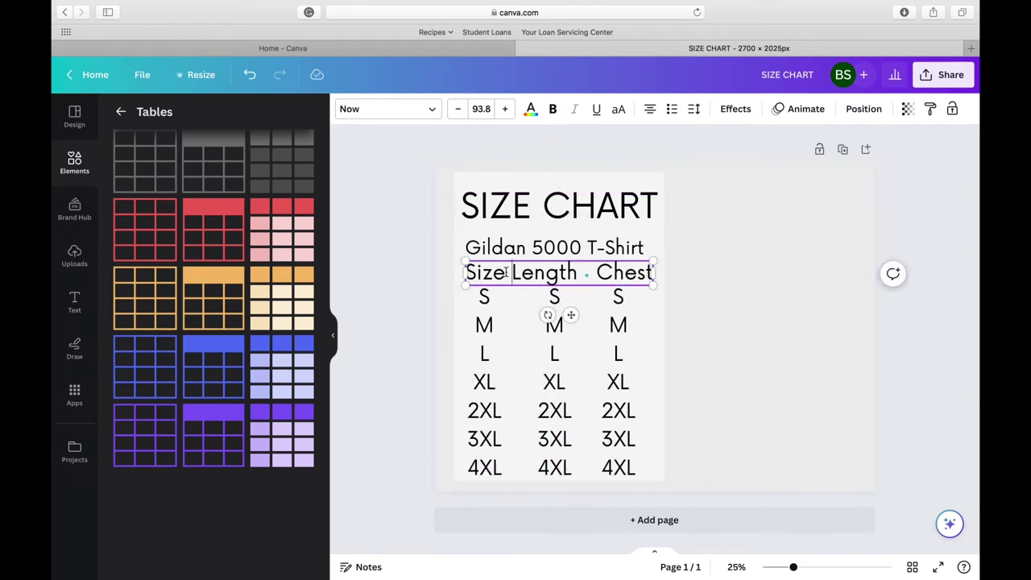
pyautogui.press('BackSpace')
pyautogui.press('BackSpace')
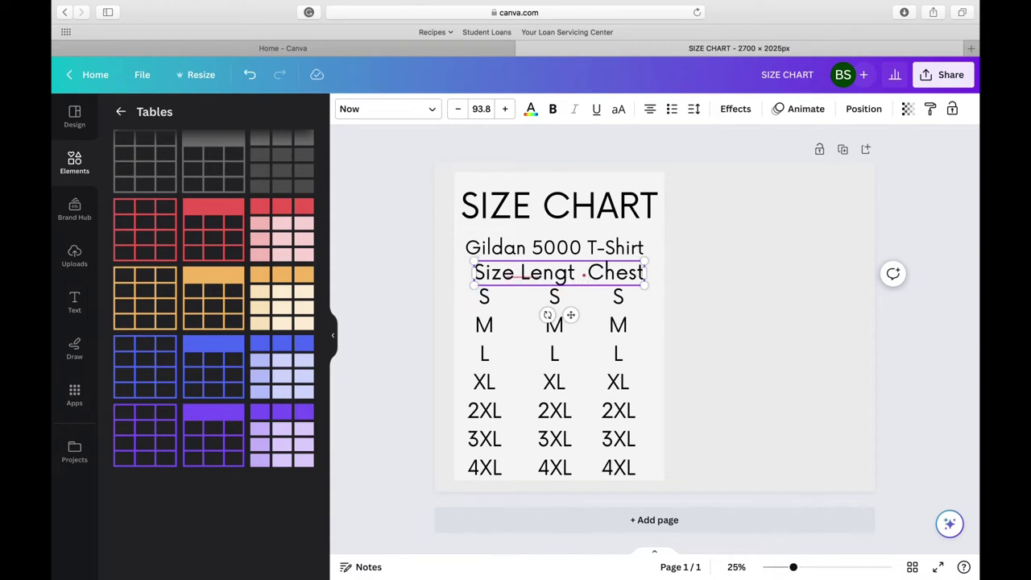
pyautogui.moveTo(556, 276)
pyautogui.click(551, 300)
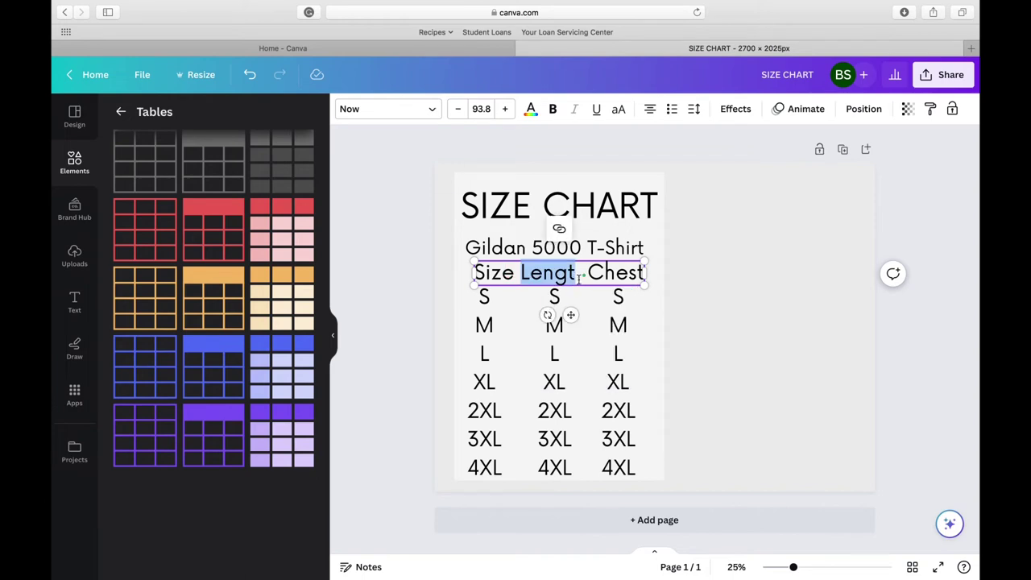
pyautogui.click(575, 271)
pyautogui.write('h')
pyautogui.press('BackSpace')
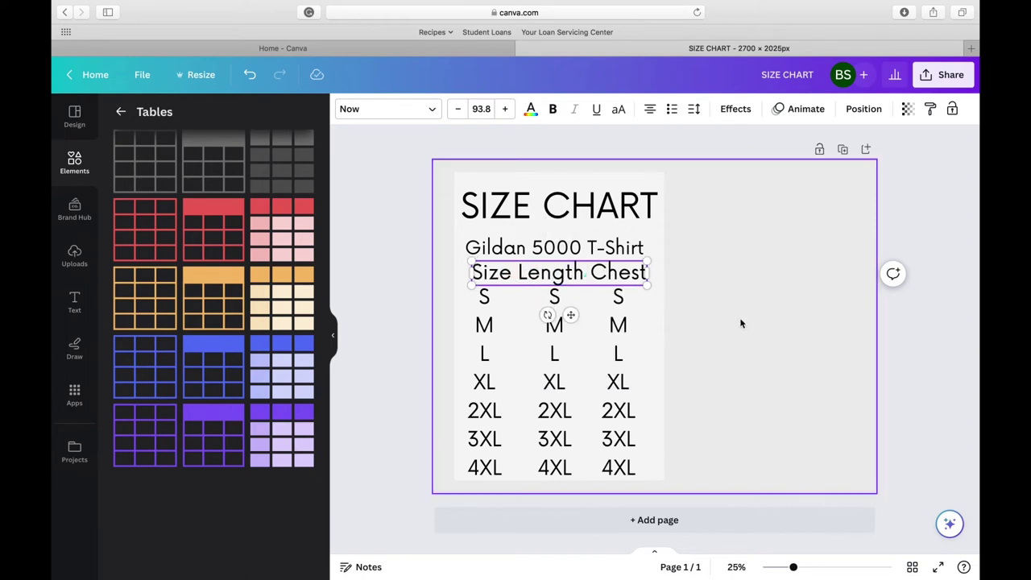
# Nudge the "Size Length Chest" header row slightly left to centre it over the middle size column.
pyautogui.click(742, 322)
pyautogui.click(618, 277)
pyautogui.moveTo(621, 276); pyautogui.dragTo(643, 285)
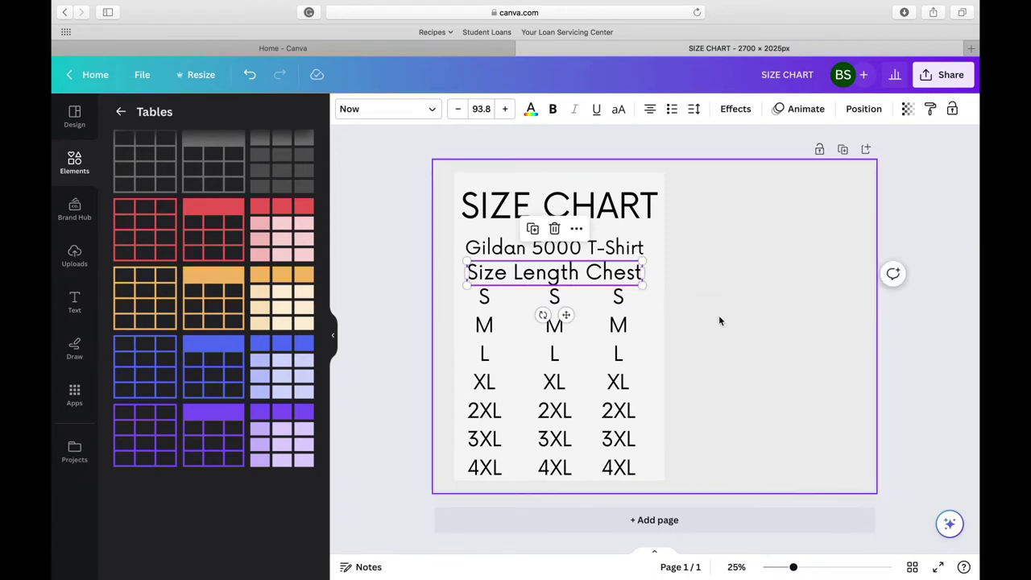
pyautogui.click(662, 325)
pyautogui.moveTo(664, 325); pyautogui.dragTo(665, 326)
# Shrink the subtitle, header row and three size columns together slightly, and move them up, centred in the panel.
pyautogui.click(490, 253)
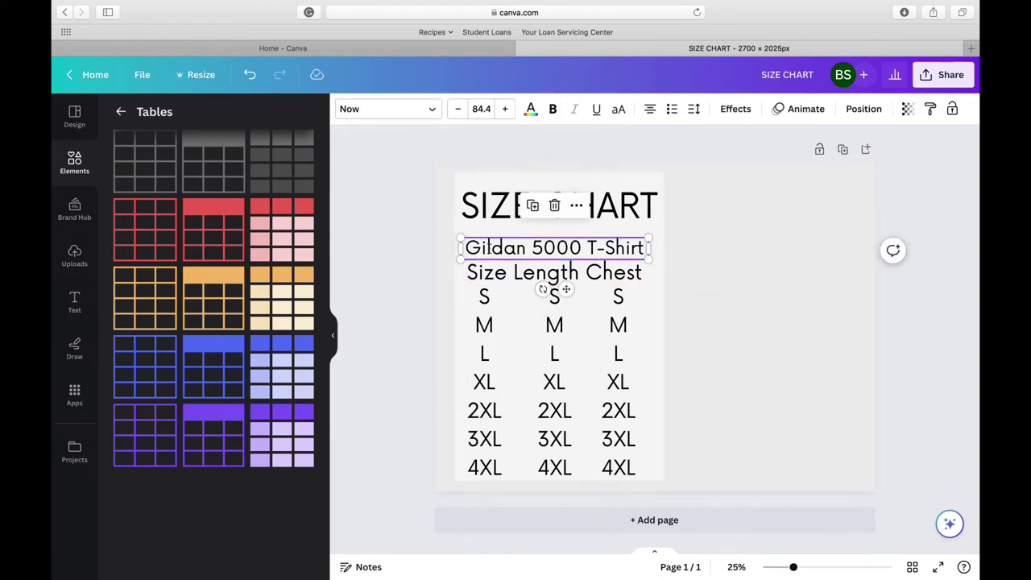
pyautogui.keyDown('shift'); pyautogui.click(494, 274); pyautogui.keyUp('shift')
pyautogui.keyDown('shift'); pyautogui.click(488, 315); pyautogui.keyUp('shift')
pyautogui.keyDown('shift'); pyautogui.click(563, 329); pyautogui.keyUp('shift')
pyautogui.keyDown('shift'); pyautogui.click(612, 331); pyautogui.keyUp('shift')
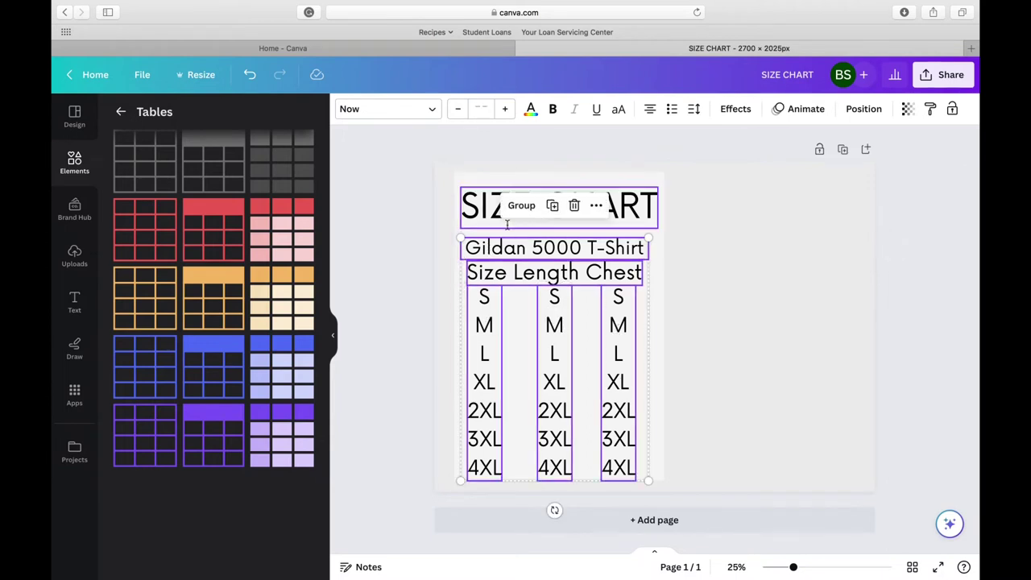
pyautogui.moveTo(461, 238); pyautogui.dragTo(468, 245)
pyautogui.moveTo(537, 290); pyautogui.dragTo(539, 276)
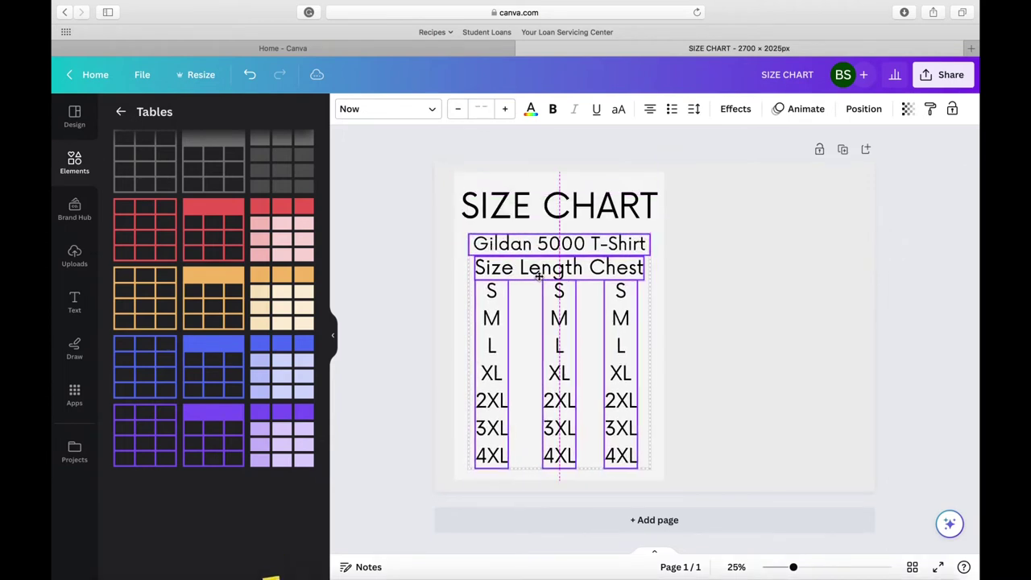
# Move the Gildan 5000 T-Shirt line up right beneath the SIZE CHART heading, keeping it centred.
pyautogui.click(737, 218)
pyautogui.click(622, 244)
pyautogui.moveTo(622, 244); pyautogui.dragTo(622, 239)
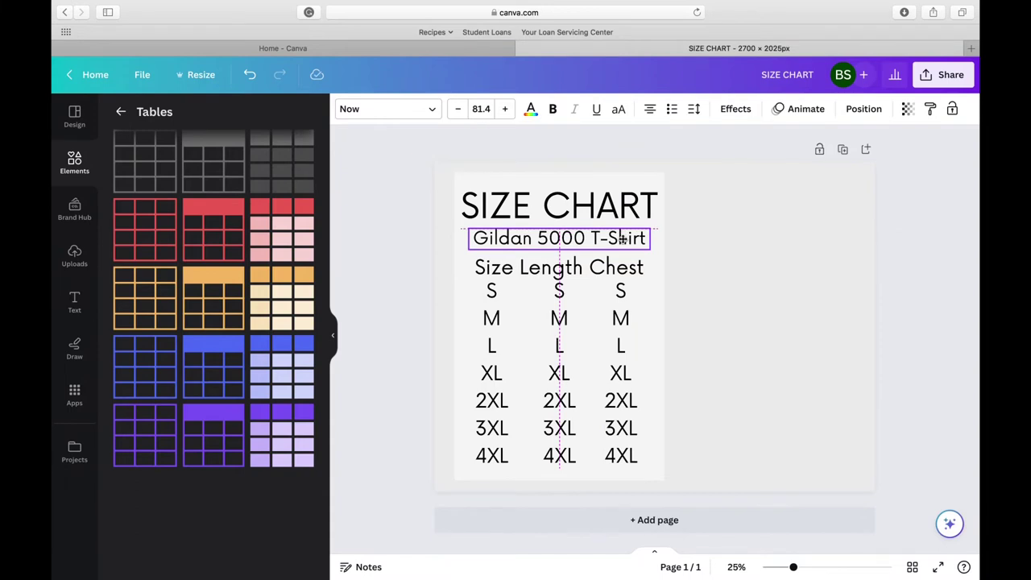
# Move the three size columns slightly down to equal height, each lined up beneath its Size, Length or Chest header.
pyautogui.click(718, 297)
pyautogui.moveTo(499, 345); pyautogui.dragTo(493, 353)
pyautogui.moveTo(559, 345); pyautogui.dragTo(553, 355)
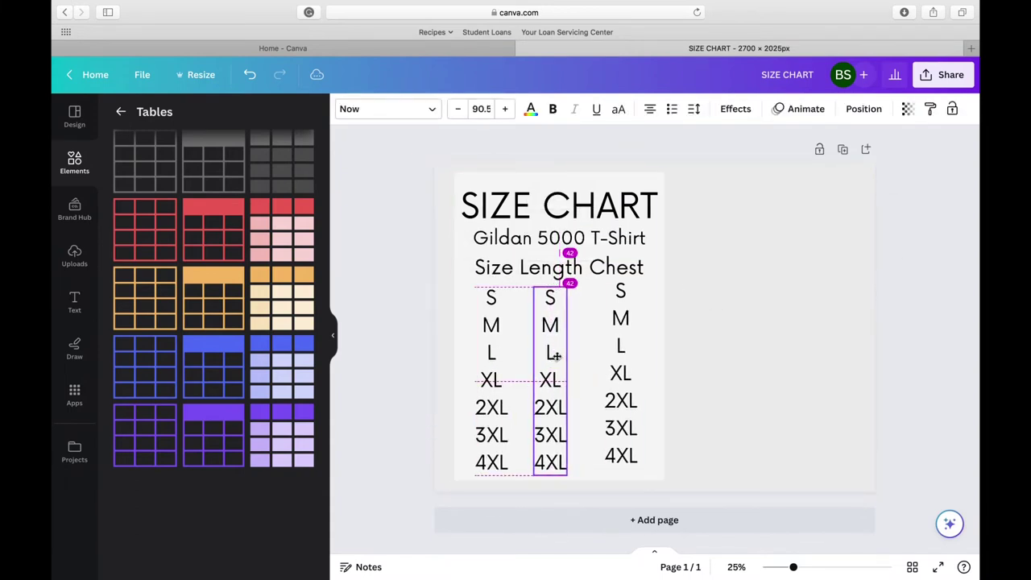
pyautogui.moveTo(621, 340); pyautogui.dragTo(623, 347)
pyautogui.click(742, 135)
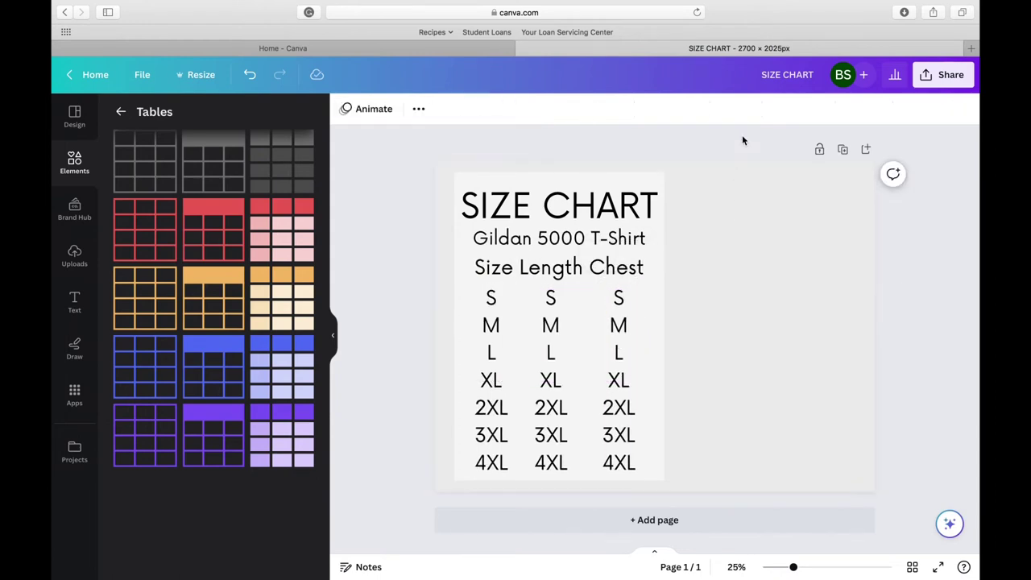
pyautogui.click(600, 210)
pyautogui.moveTo(658, 228); pyautogui.dragTo(658, 228)
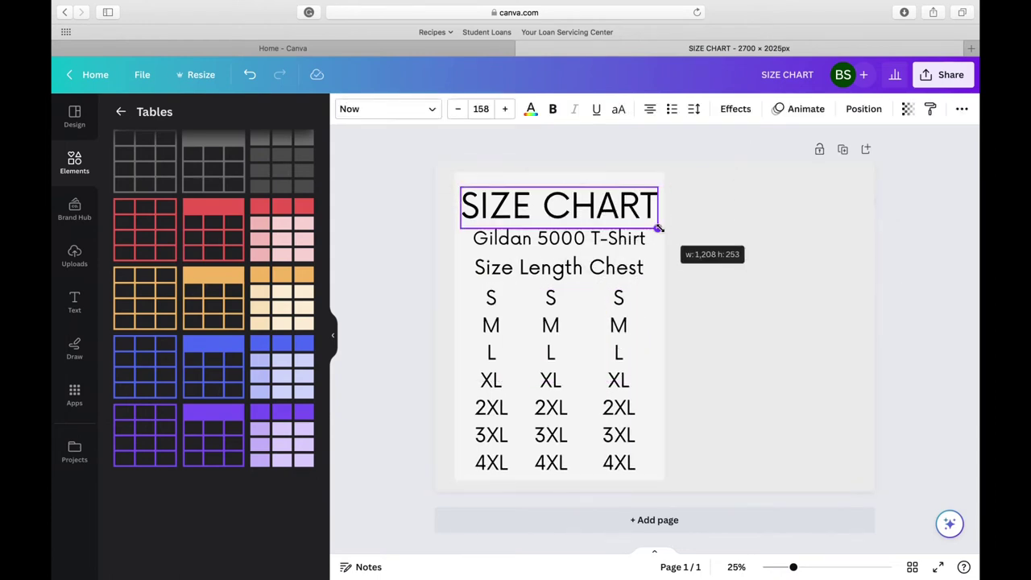
pyautogui.click(700, 139)
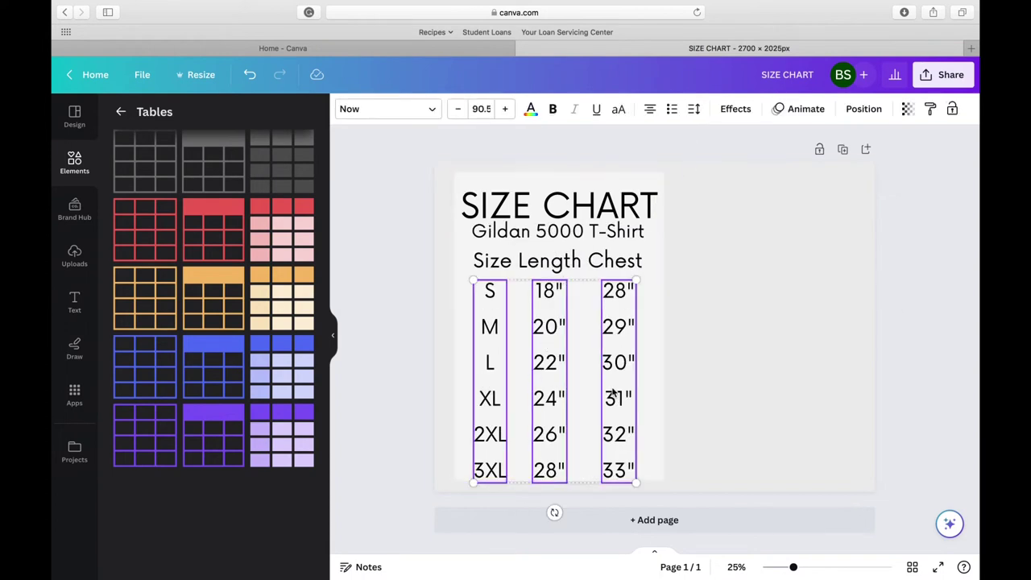
# Move the header row together with the three value columns slightly up, right beneath the Gildan 5000 T-Shirt line.
pyautogui.keyDown('shift'); pyautogui.click(588, 263); pyautogui.keyUp('shift')
pyautogui.moveTo(588, 263); pyautogui.dragTo(588, 256)
pyautogui.click(654, 156)
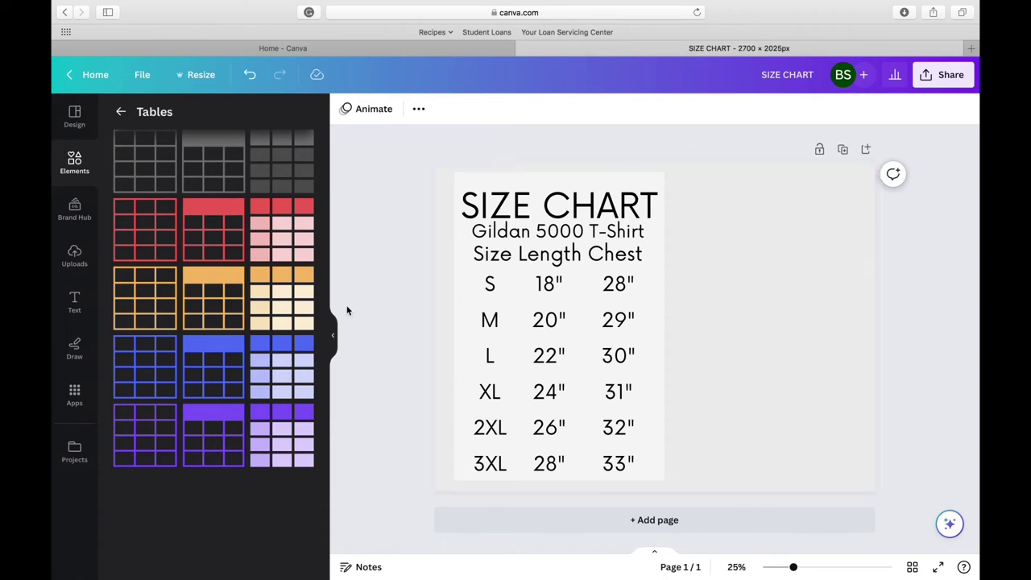
# Open the uploaded images to place the black T-shirt photo beside the size table.
pyautogui.click(75, 256)
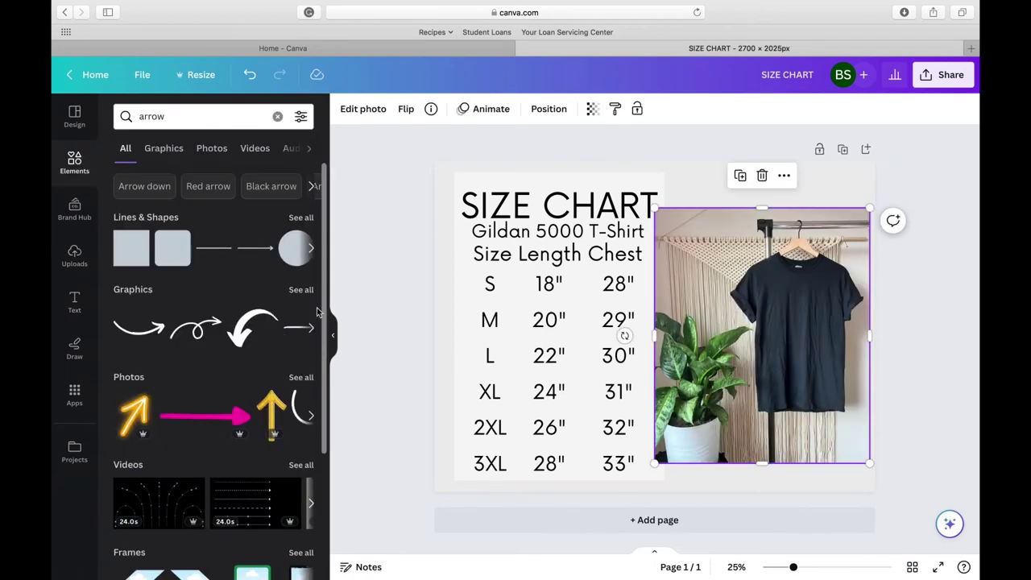
pyautogui.click(300, 290)
pyautogui.scroll(-3, 208, 445)
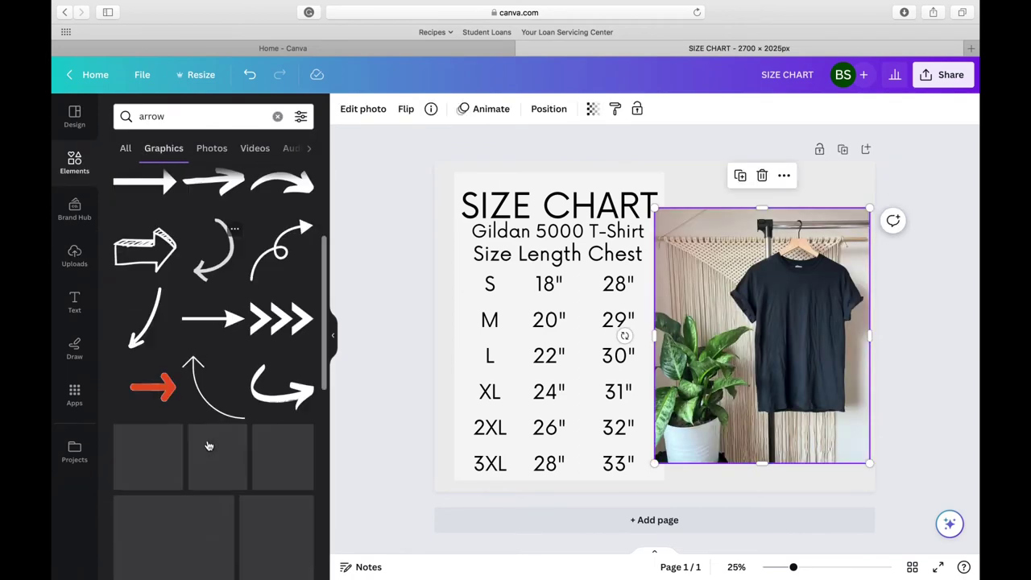
pyautogui.scroll(3, 274, 408)
pyautogui.click(277, 116)
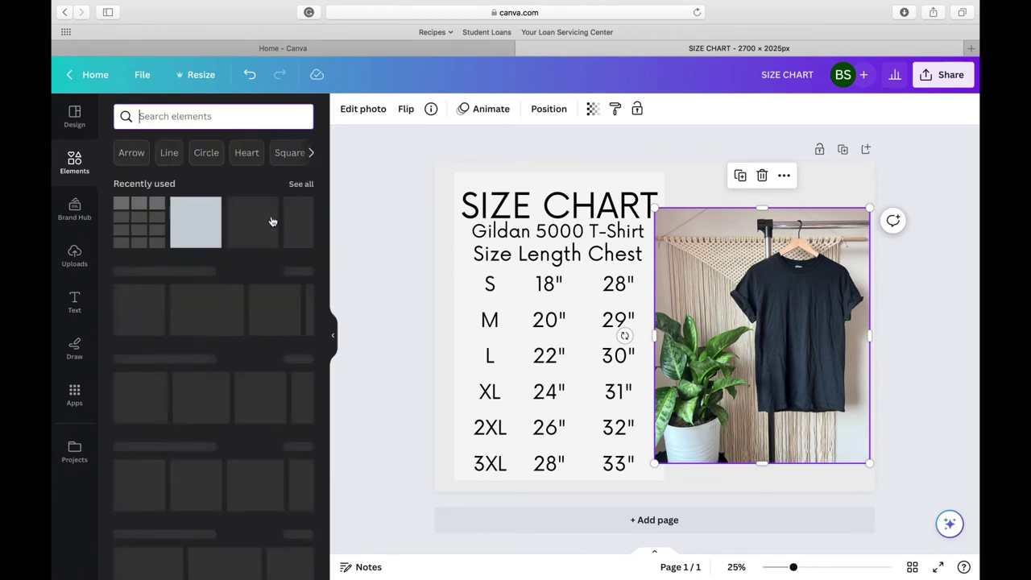
# Add a straight arrow line to the page and set its line weight to 19.
pyautogui.click(254, 302)
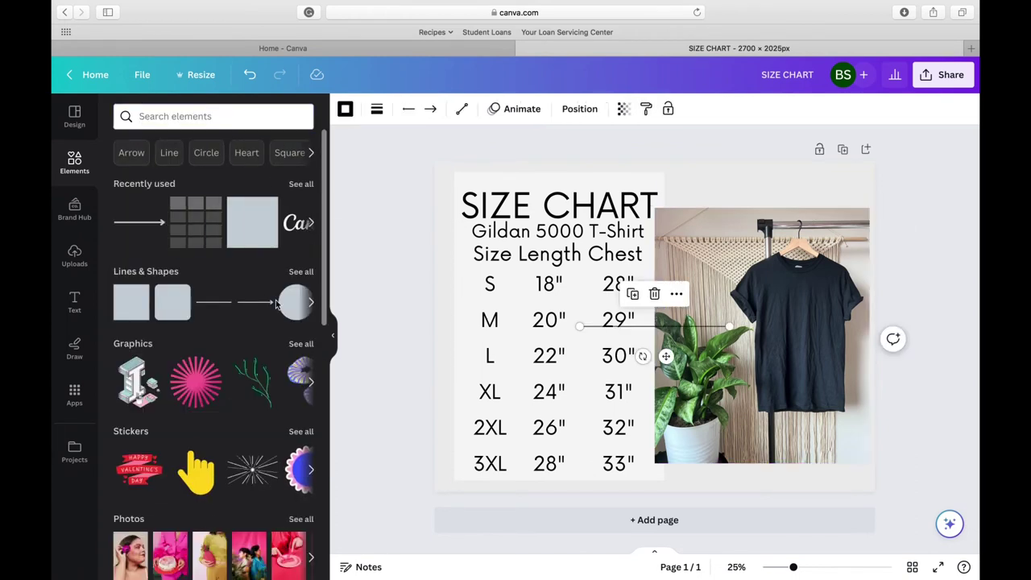
pyautogui.click(345, 109)
pyautogui.click(377, 108)
pyautogui.moveTo(383, 223); pyautogui.dragTo(419, 230)
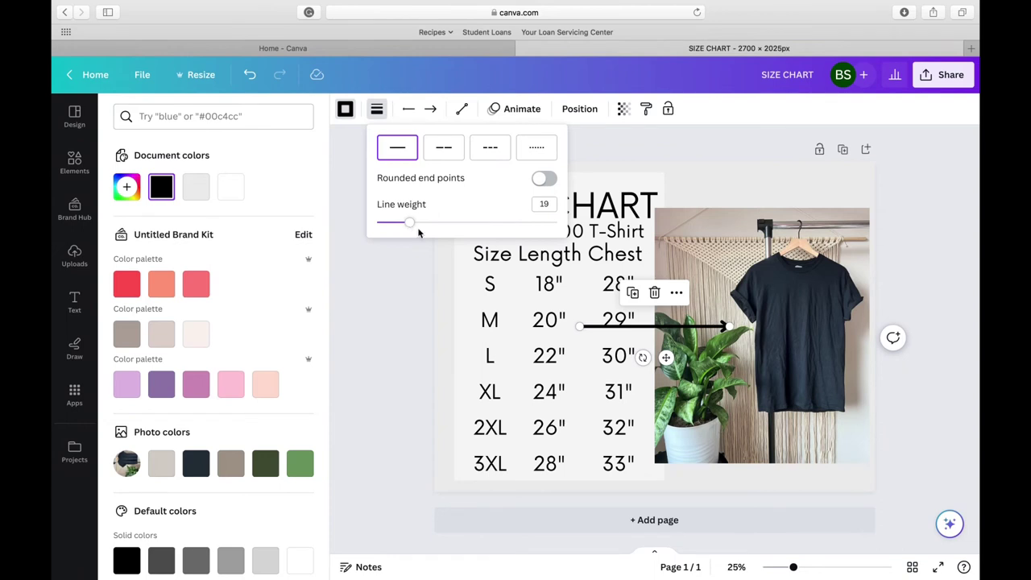
# Rotate the arrow to vertical (-90°) and fit it on the T-shirt from shoulder to hem, about 952 long.
pyautogui.moveTo(580, 327); pyautogui.dragTo(636, 326)
pyautogui.moveTo(673, 362); pyautogui.dragTo(768, 336)
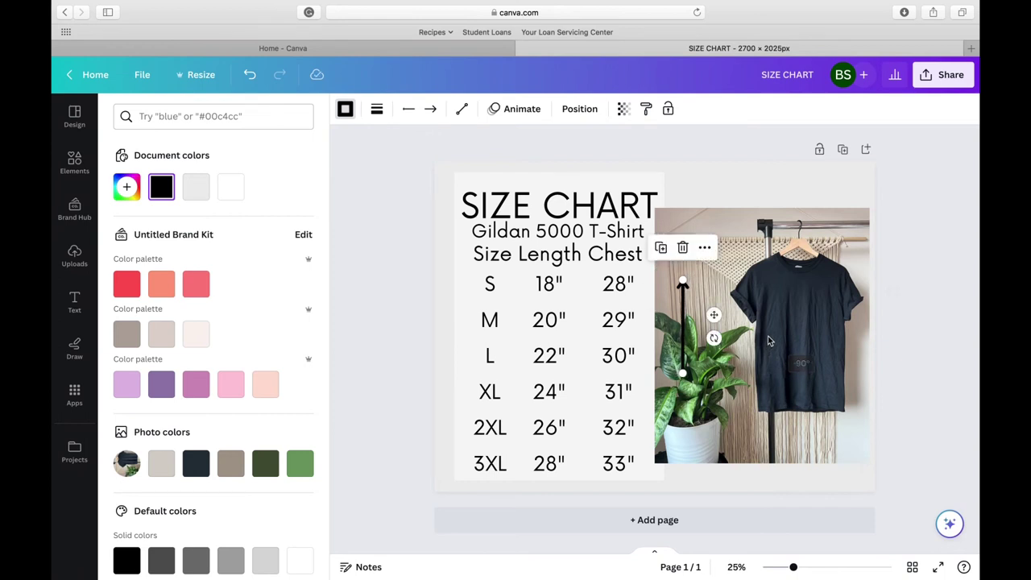
pyautogui.moveTo(714, 317); pyautogui.dragTo(805, 290)
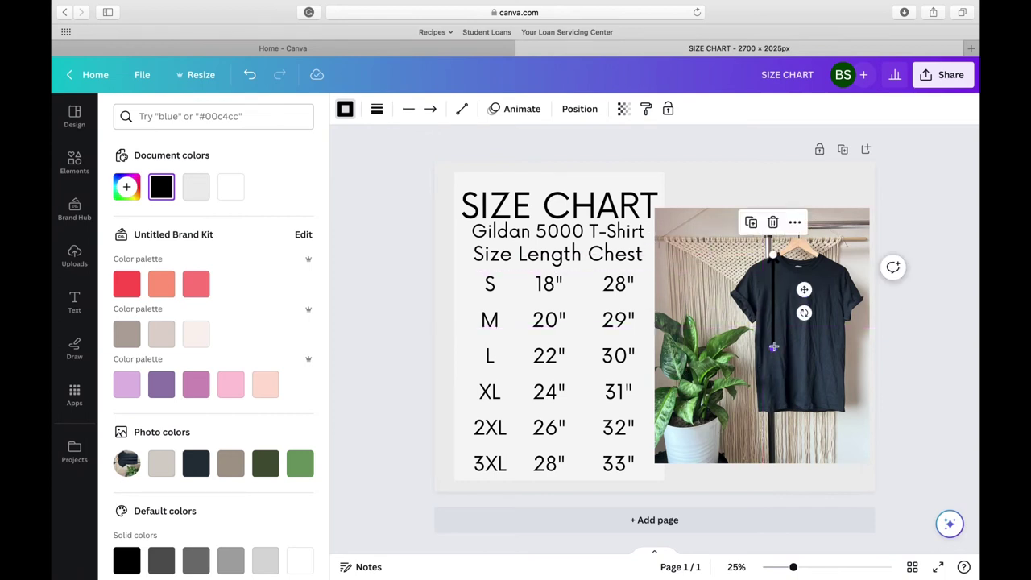
pyautogui.moveTo(774, 348); pyautogui.dragTo(772, 408)
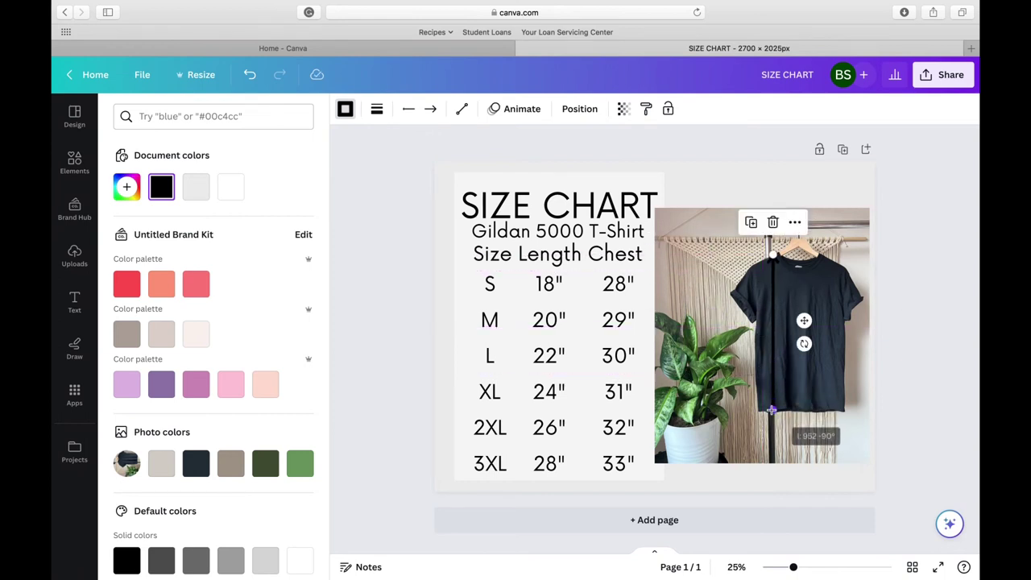
# Colour the vertical arrow white and set its line weight to 13.
pyautogui.click(345, 108)
pyautogui.click(345, 109)
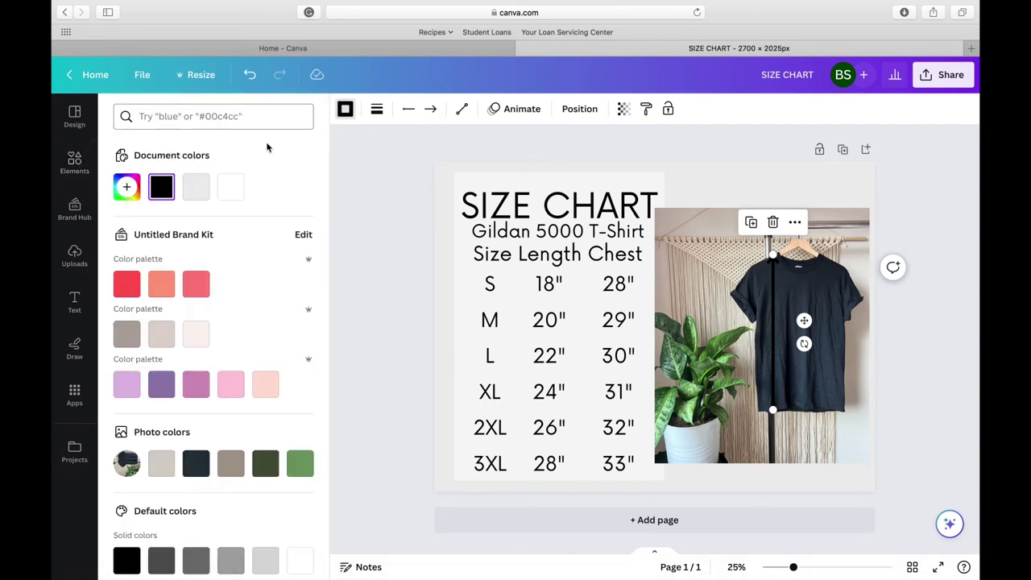
pyautogui.click(230, 187)
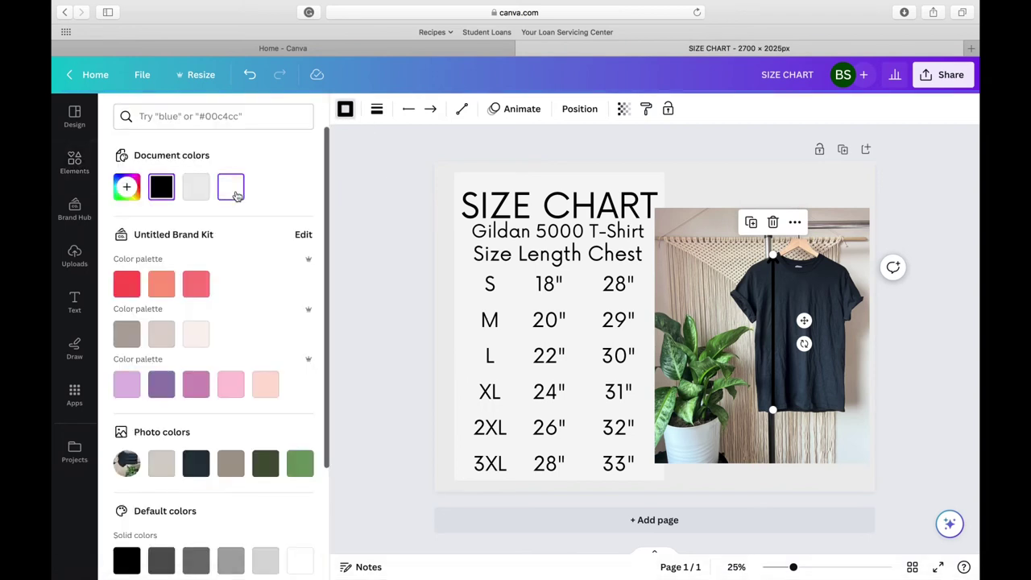
pyautogui.click(376, 108)
pyautogui.moveTo(403, 220); pyautogui.dragTo(398, 227)
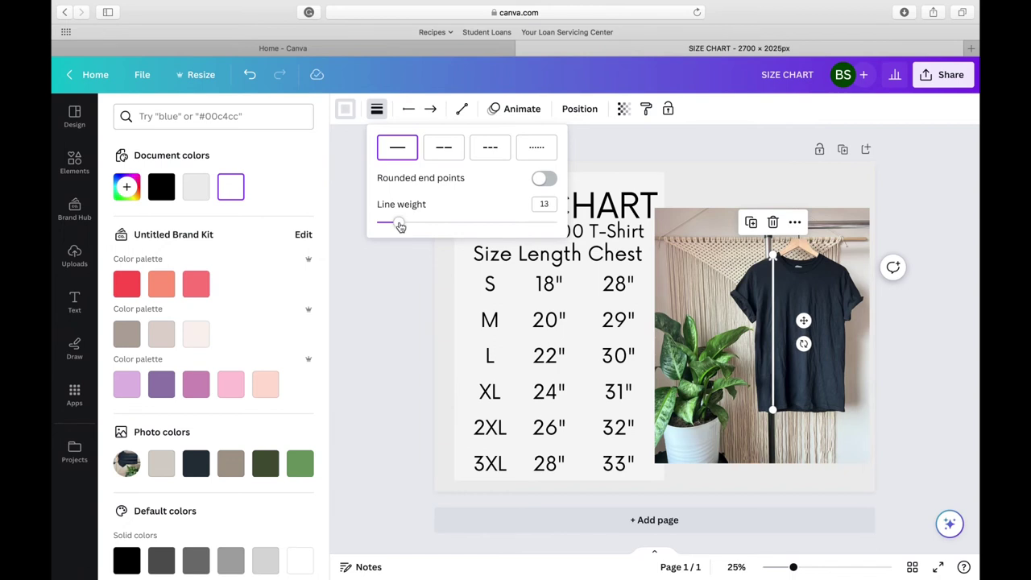
pyautogui.click(941, 287)
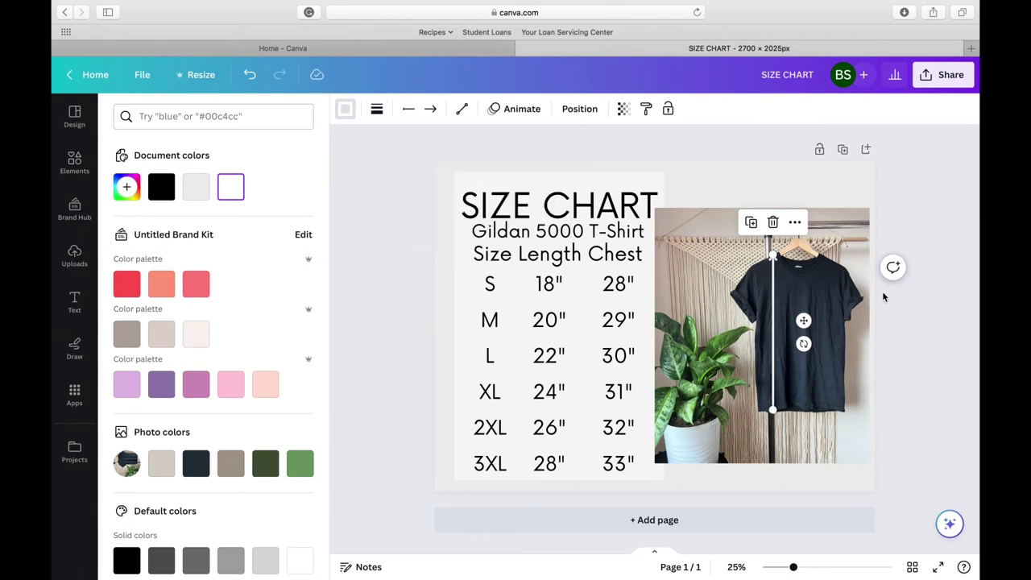
# Add an open arrowhead to the plain lower end of the vertical line so that it points both ways.
pyautogui.click(431, 112)
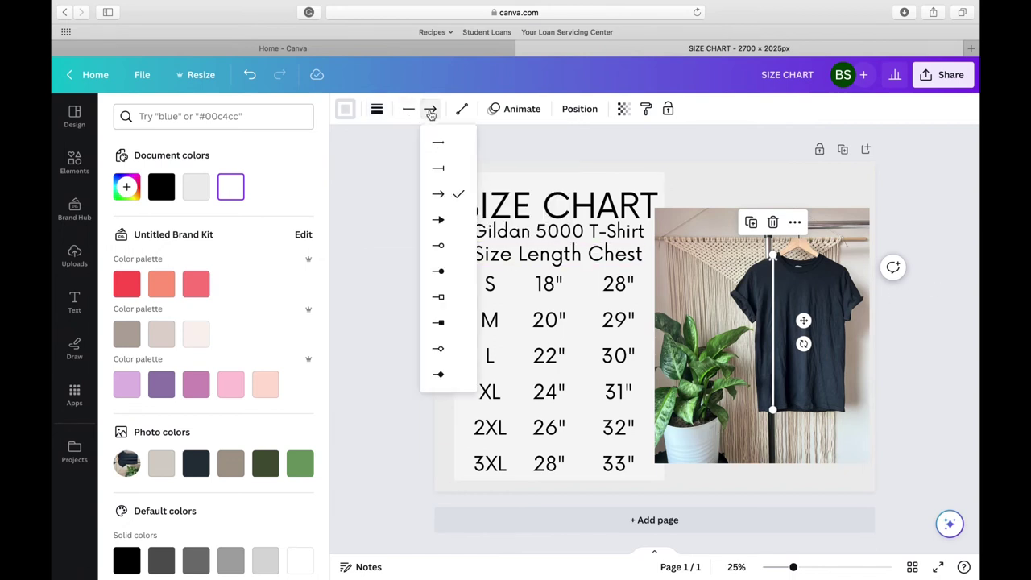
pyautogui.click(951, 325)
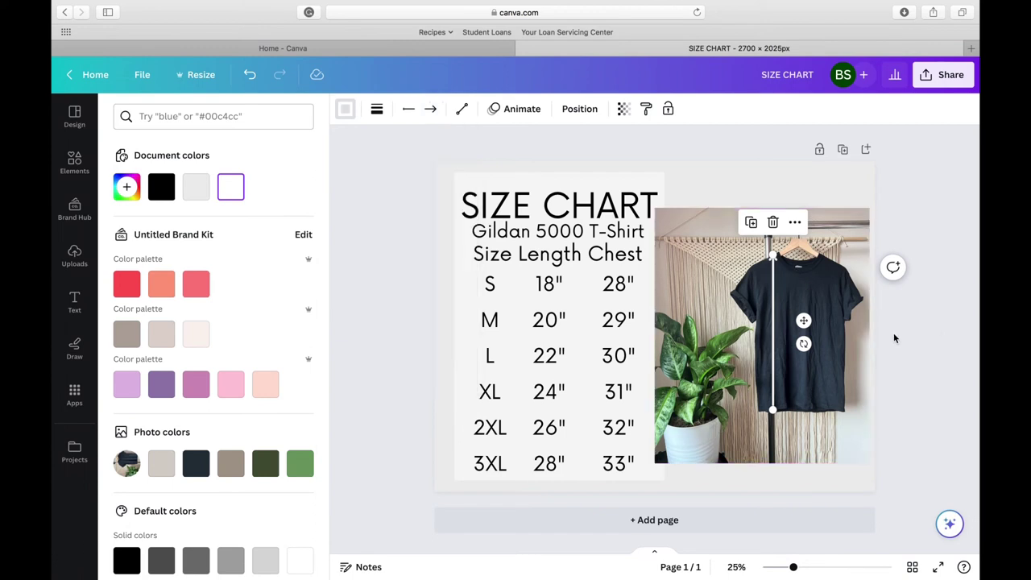
pyautogui.click(826, 358)
pyautogui.click(773, 359)
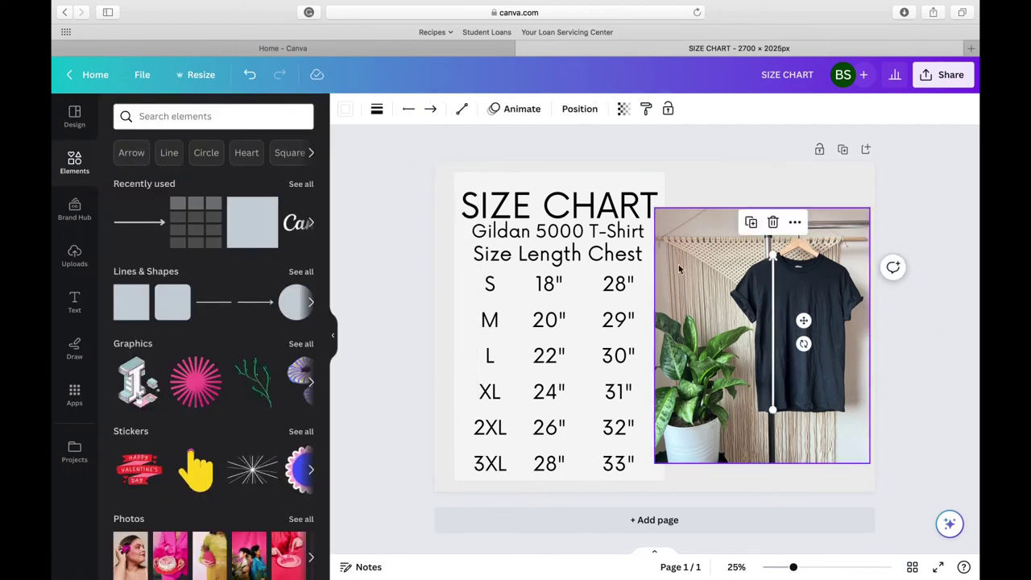
pyautogui.click(410, 112)
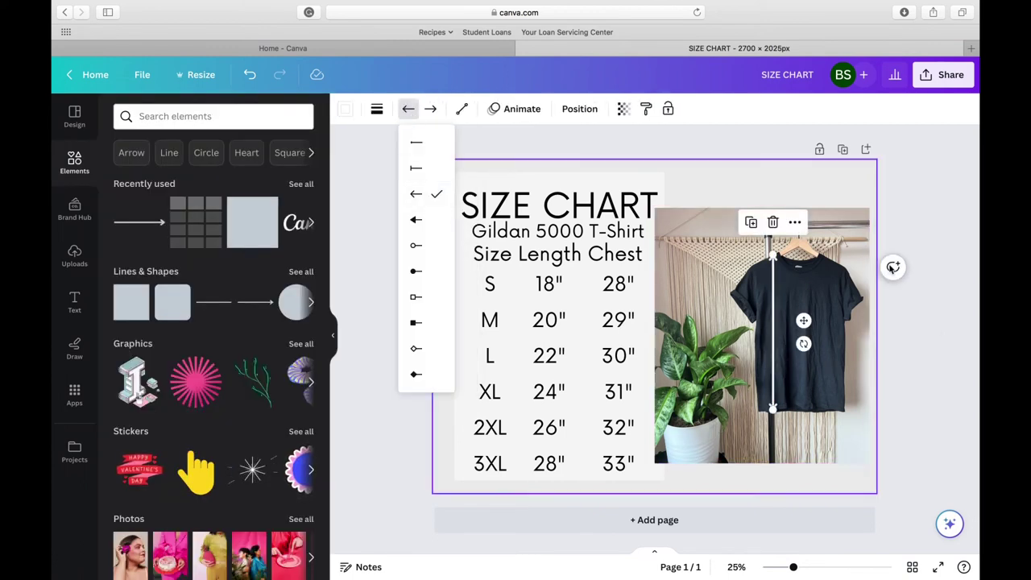
pyautogui.click(925, 332)
pyautogui.click(861, 481)
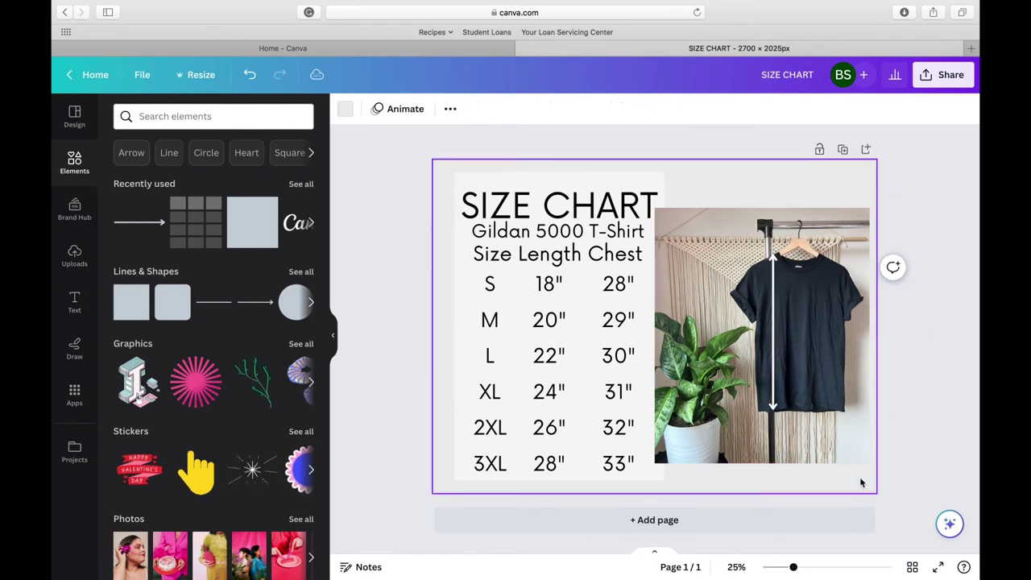
# Turn a copy of the double-headed arrow horizontal and fit it across the width of the T-shirt's chest.
pyautogui.moveTo(772, 379); pyautogui.dragTo(776, 379)
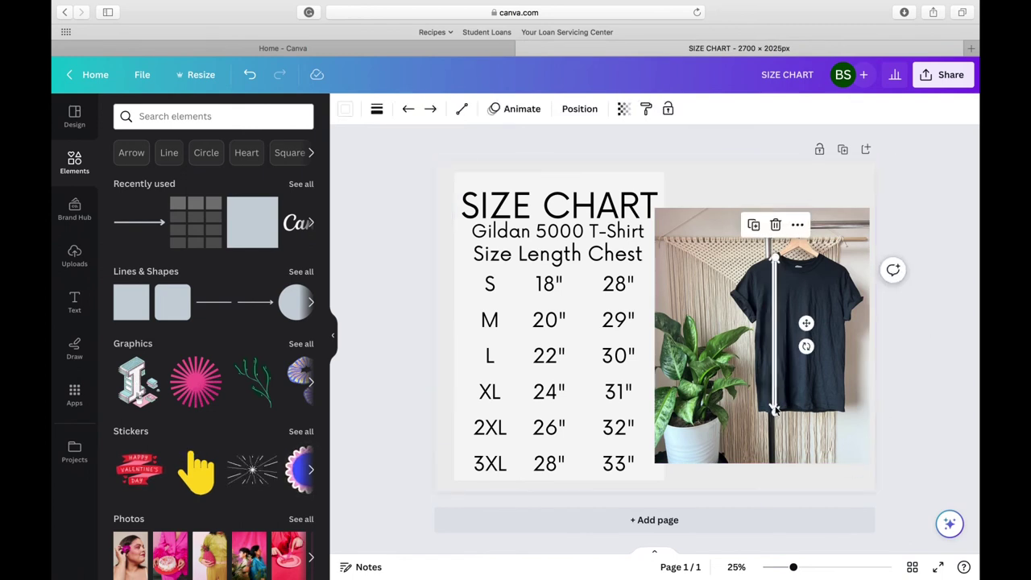
pyautogui.moveTo(806, 346); pyautogui.dragTo(773, 369)
pyautogui.moveTo(699, 335); pyautogui.dragTo(763, 335)
pyautogui.moveTo(820, 365)
pyautogui.mouseDown()
pyautogui.moveTo(827, 352)
pyautogui.moveTo(829, 362)
pyautogui.mouseUp()
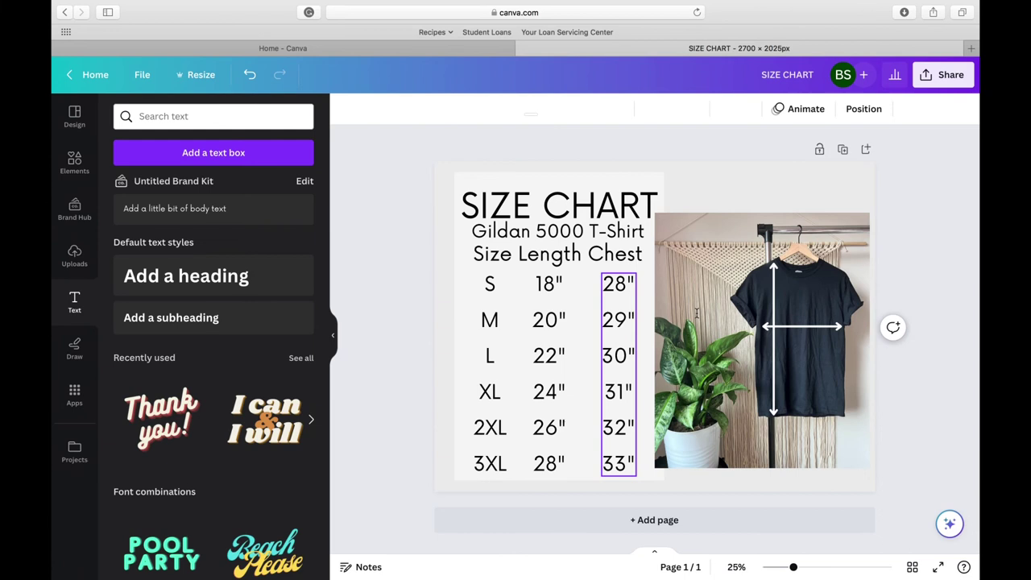
# Add a text label reading "Chest" and place it just above the horizontal arrow, shrunk to font size 82.3.
pyautogui.write('text')
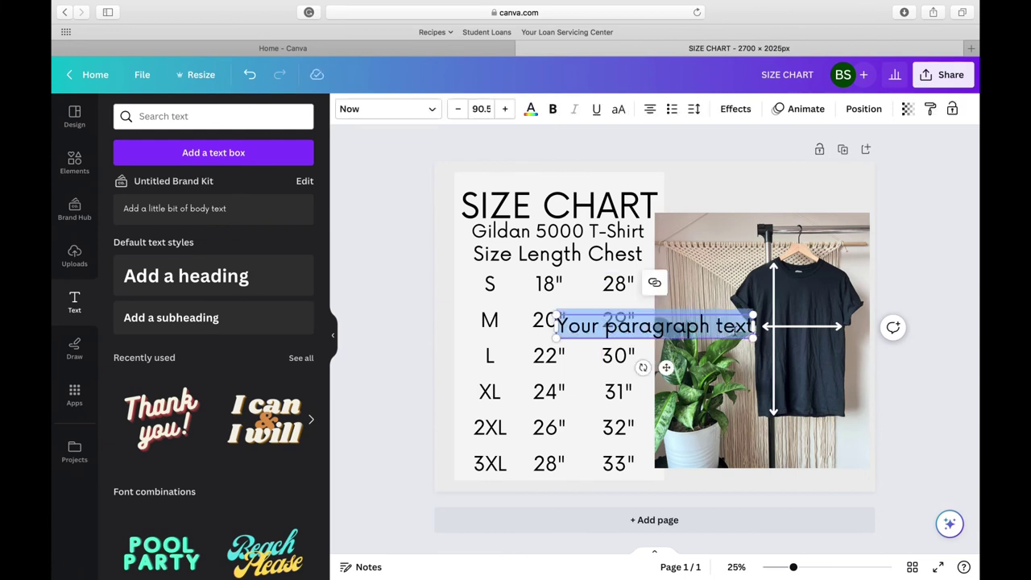
pyautogui.write('W')
pyautogui.write('Chest')
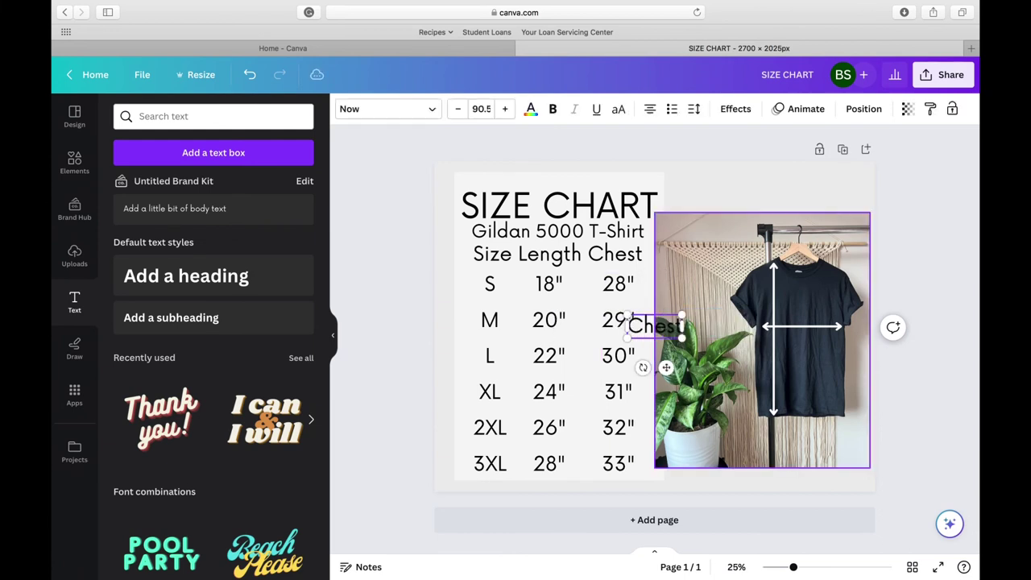
pyautogui.moveTo(666, 367); pyautogui.dragTo(819, 359)
pyautogui.moveTo(779, 328); pyautogui.dragTo(794, 326)
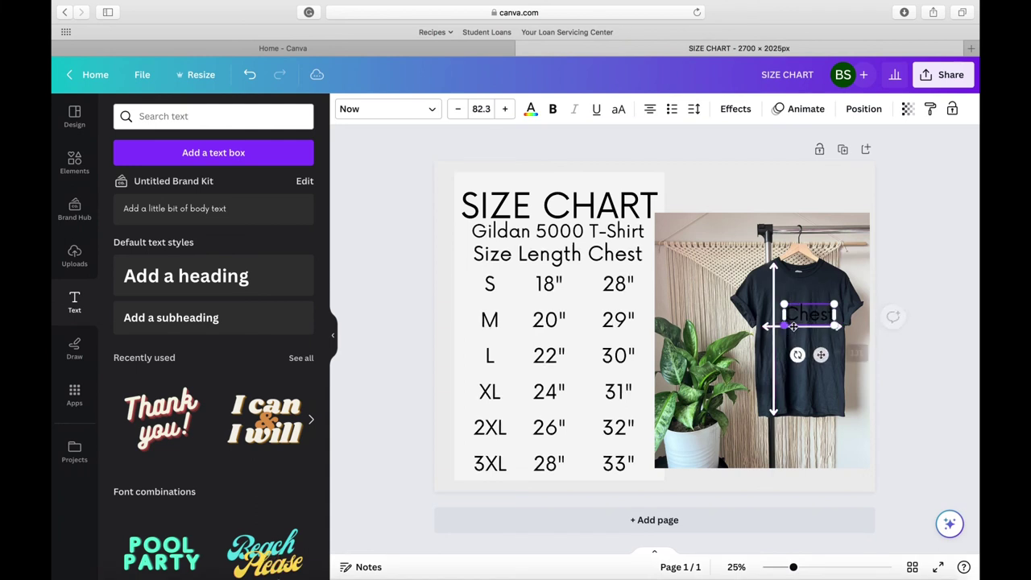
# Change the text colour of the Chest label on the T-shirt to white.
pyautogui.click(531, 109)
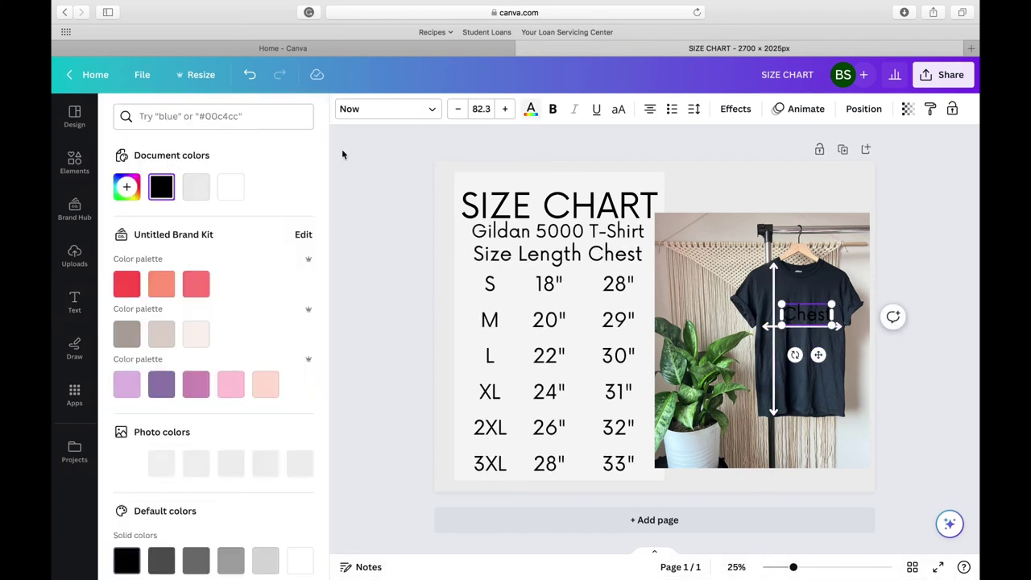
pyautogui.click(231, 187)
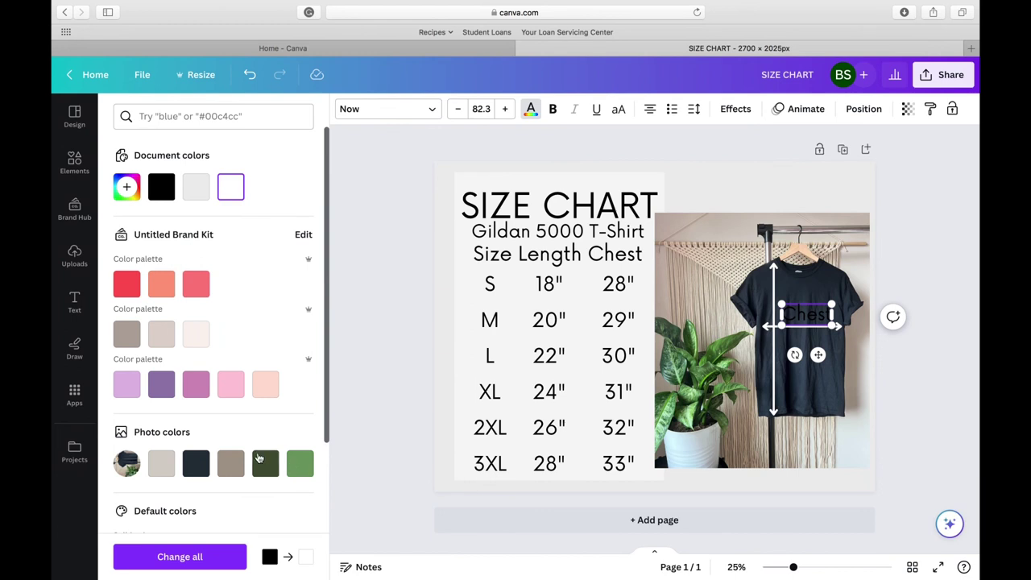
pyautogui.scroll(-3, 233, 375)
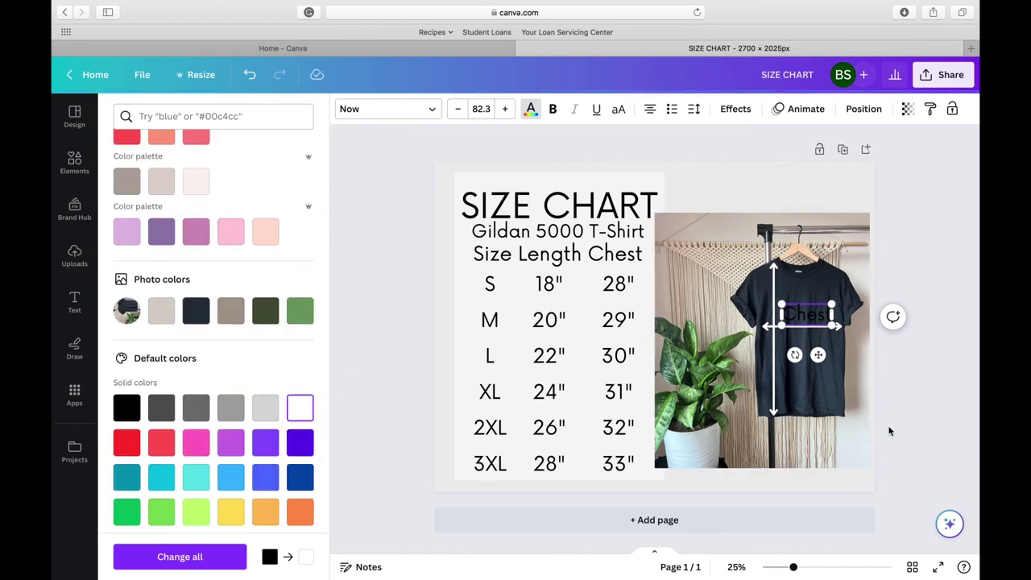
pyautogui.click(860, 420)
pyautogui.click(802, 308)
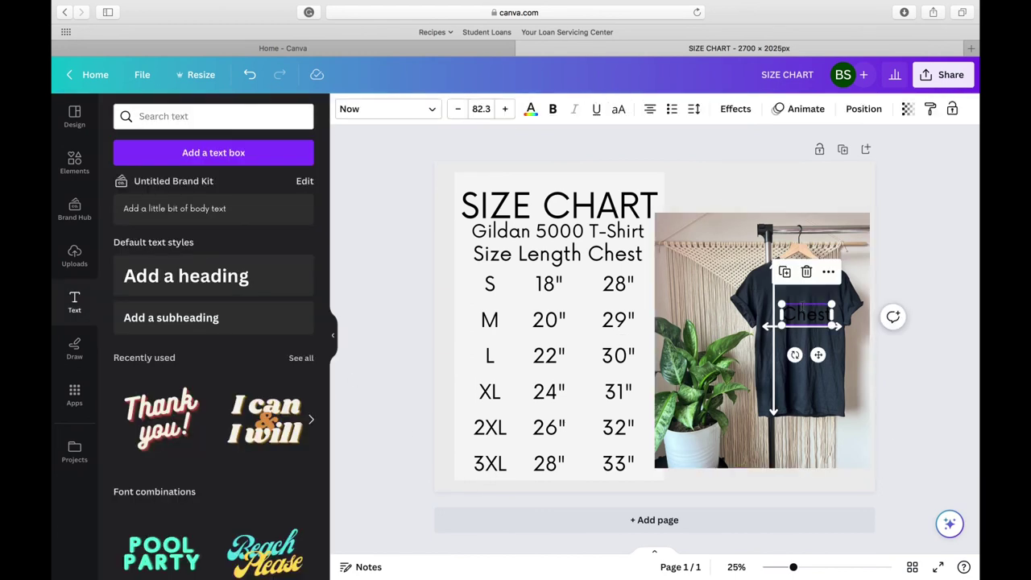
pyautogui.click(528, 109)
pyautogui.click(230, 187)
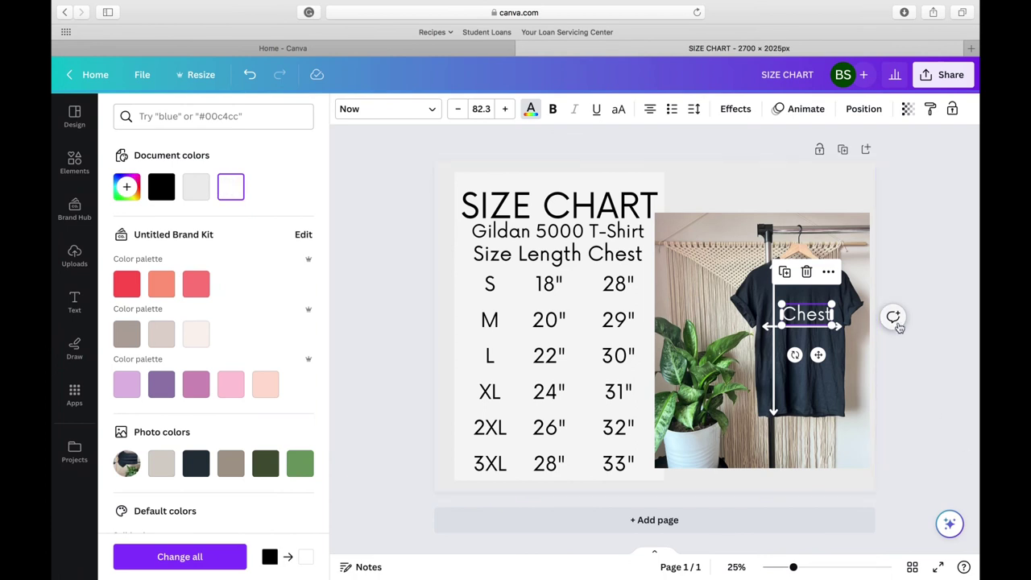
# Duplicate the Chest label and turn the copy vertical, beside the lower part of the vertical arrow.
pyautogui.click(785, 271)
pyautogui.moveTo(796, 356); pyautogui.dragTo(751, 393)
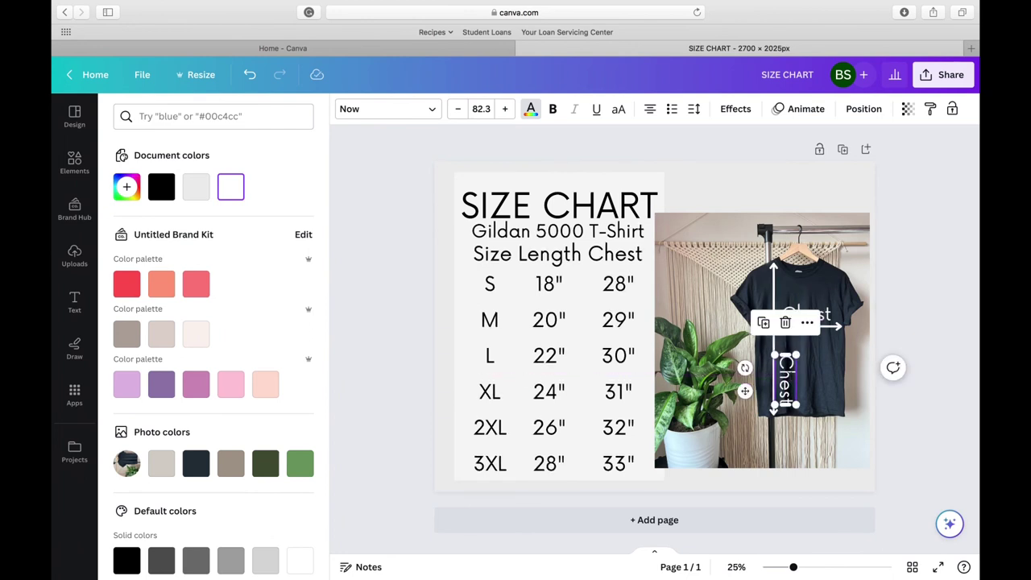
# Change the vertical label's text to "Length" and widen its text box to about 365 so the word fits on one line.
pyautogui.write('Length')
pyautogui.press('BackSpace')
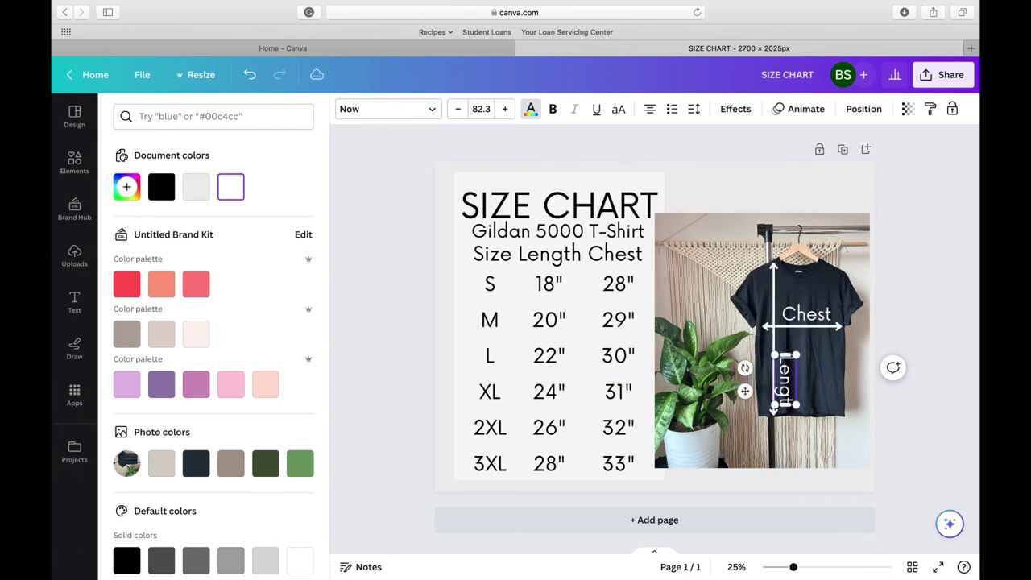
pyautogui.write('h')
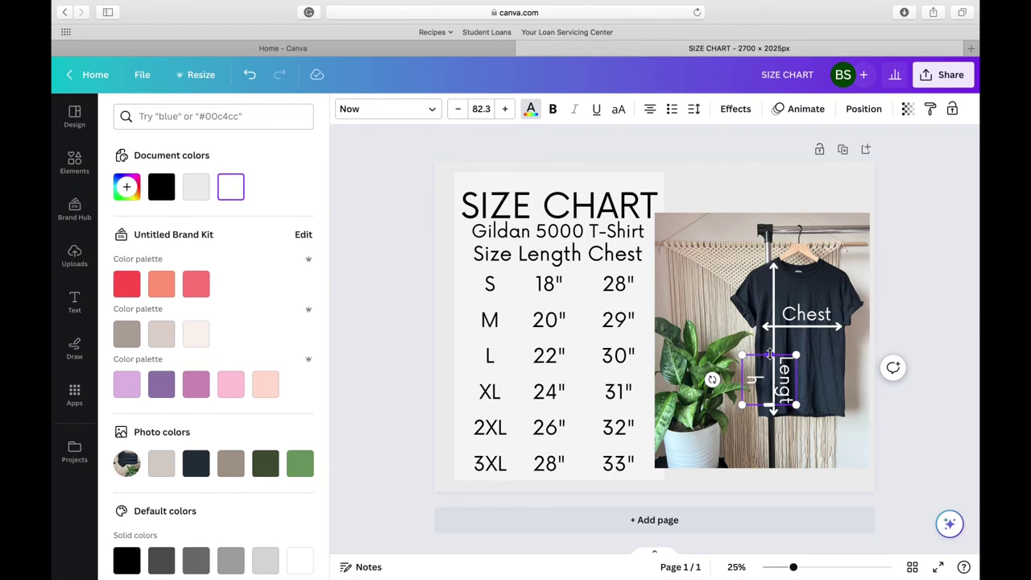
pyautogui.moveTo(769, 356); pyautogui.dragTo(770, 337)
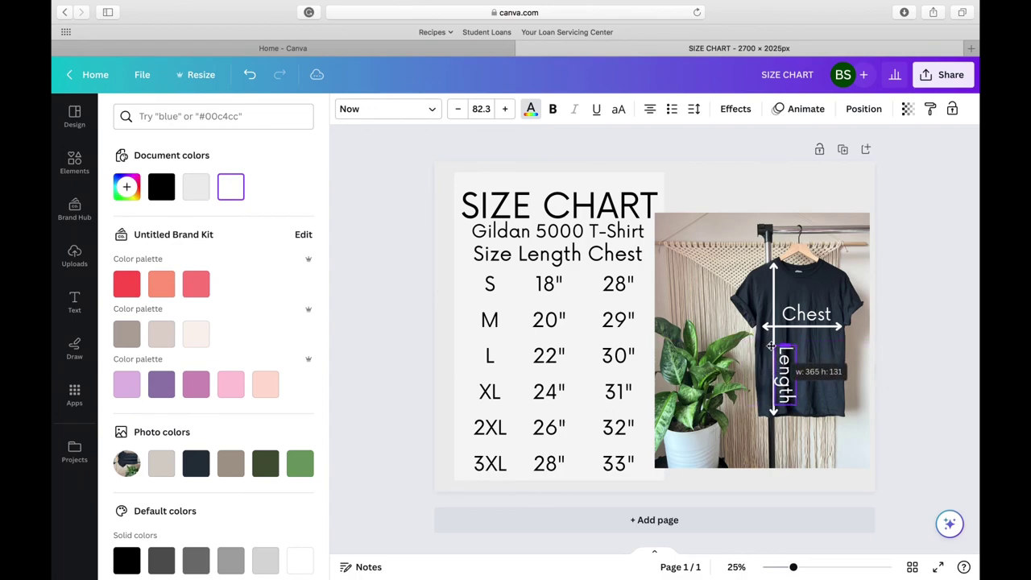